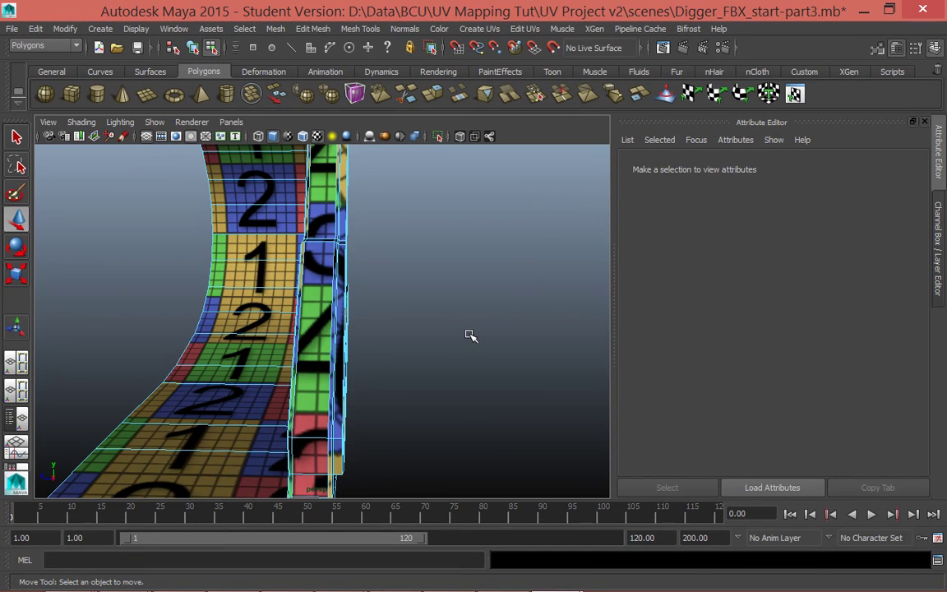
# Step: Mirror the half bucket mesh across +Z with Merge with the original turned on
pyautogui.scroll(-5, 464, 324)
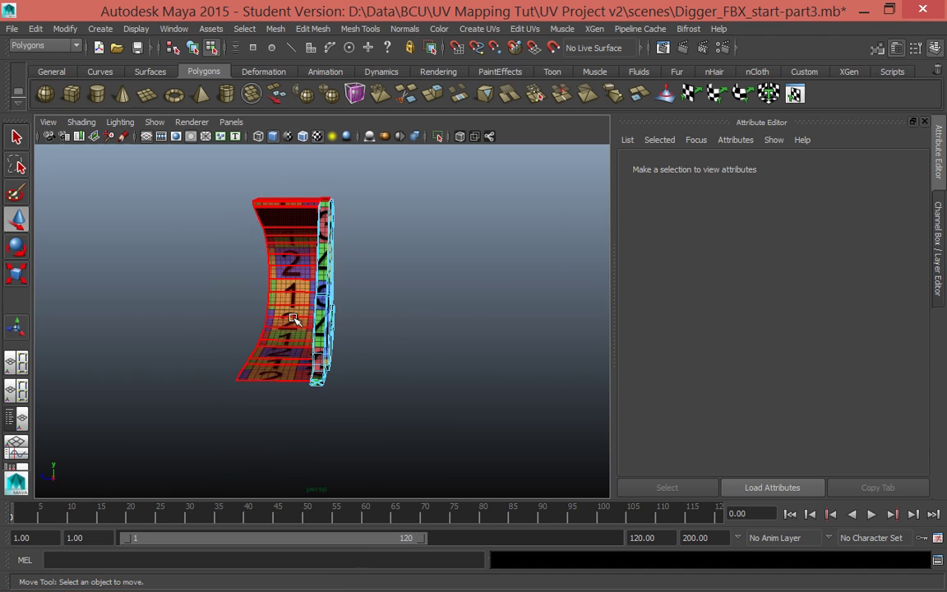
pyautogui.moveTo(292, 219); pyautogui.dragTo(361, 205, button='right')
pyautogui.click(321, 302)
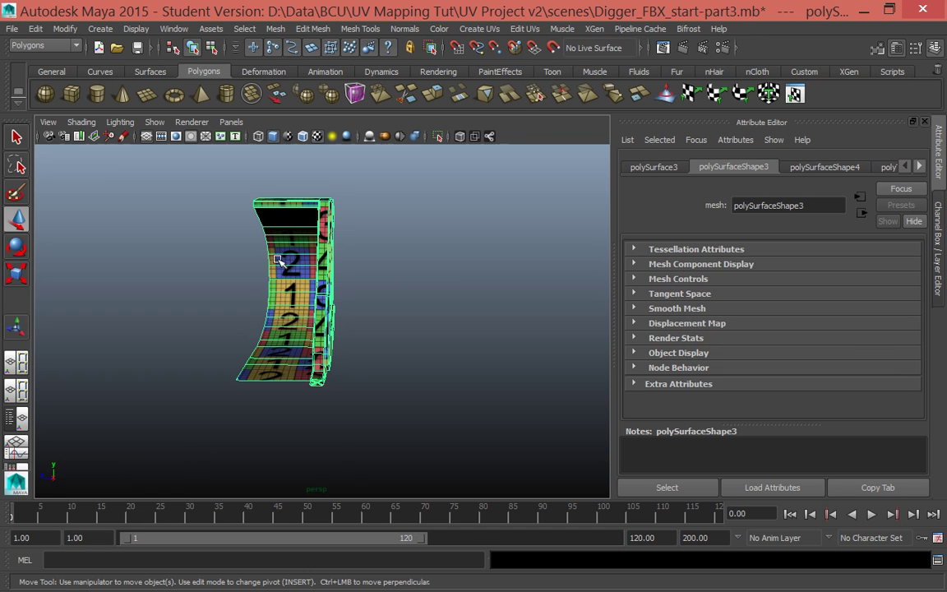
pyautogui.click(313, 29)
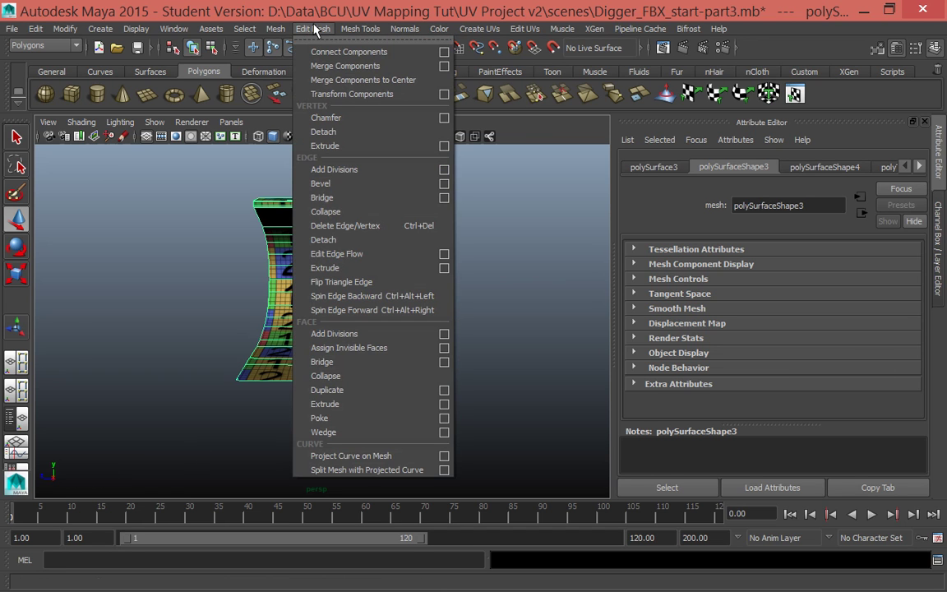
pyautogui.moveTo(278, 31)
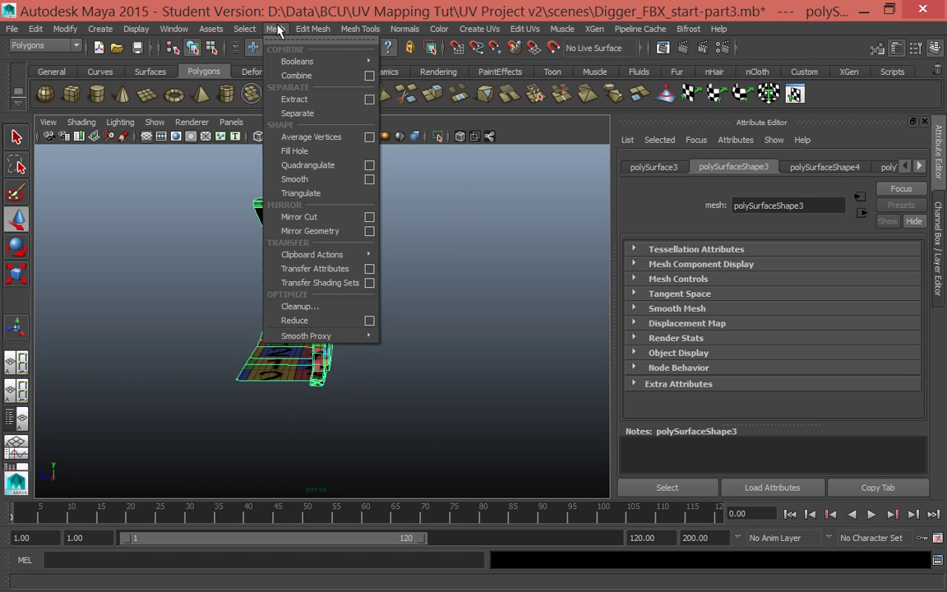
pyautogui.click(369, 231)
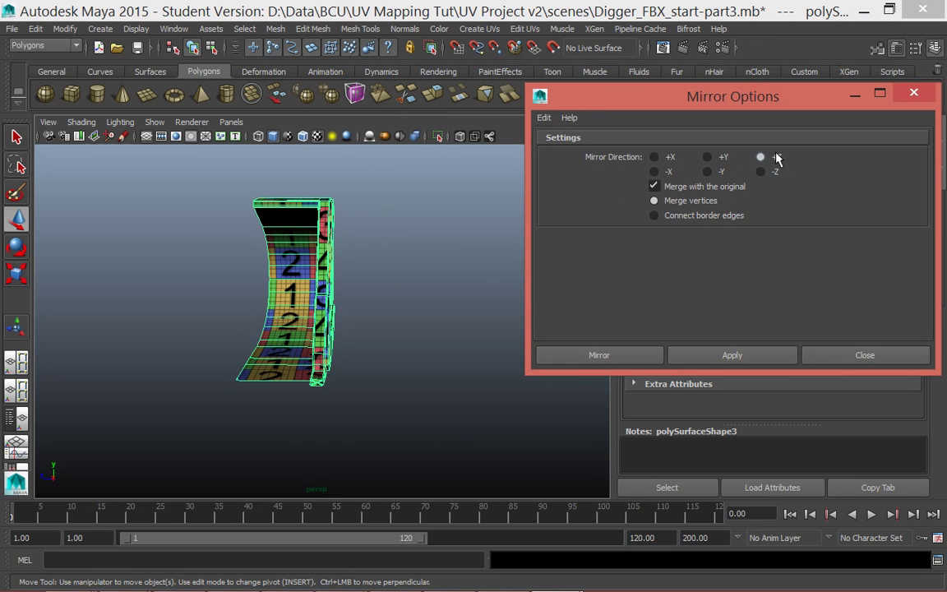
pyautogui.click(623, 359)
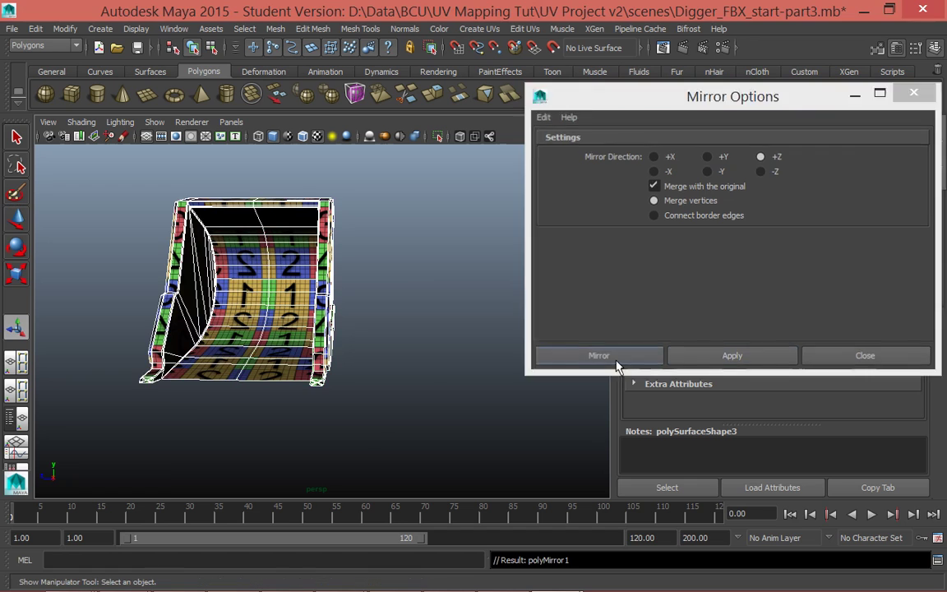
# Step: Orbit around the mirrored bucket to inspect its patterned inside and reversed checker numbers
pyautogui.keyDown('alt'); pyautogui.moveTo(360, 334); pyautogui.dragTo(376, 300); pyautogui.keyUp('alt')
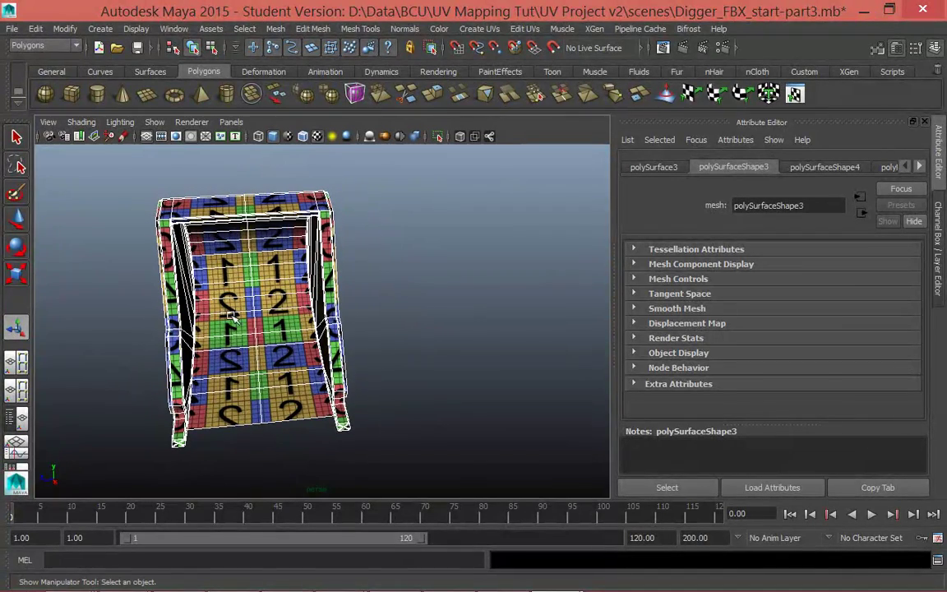
pyautogui.click(234, 319)
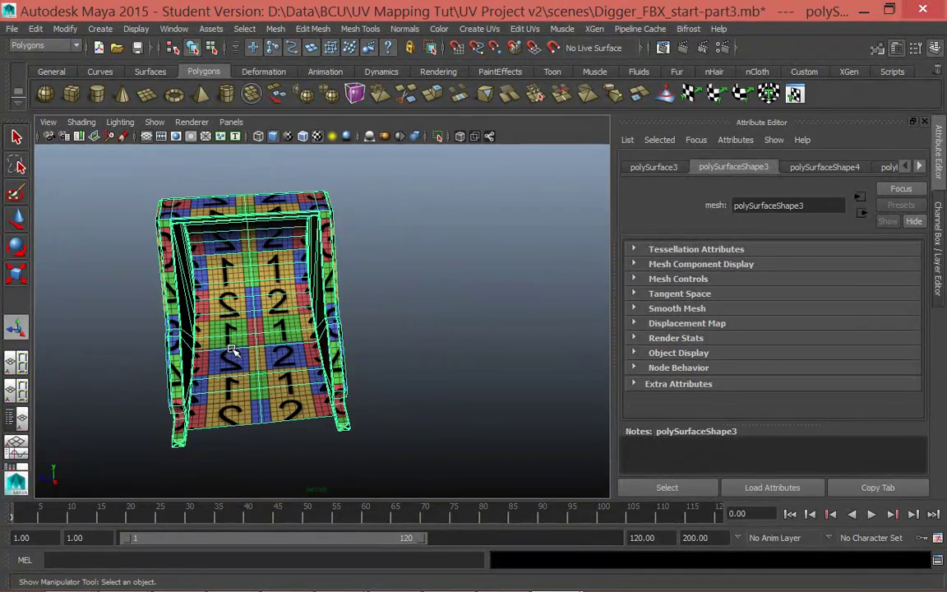
pyautogui.click(261, 460)
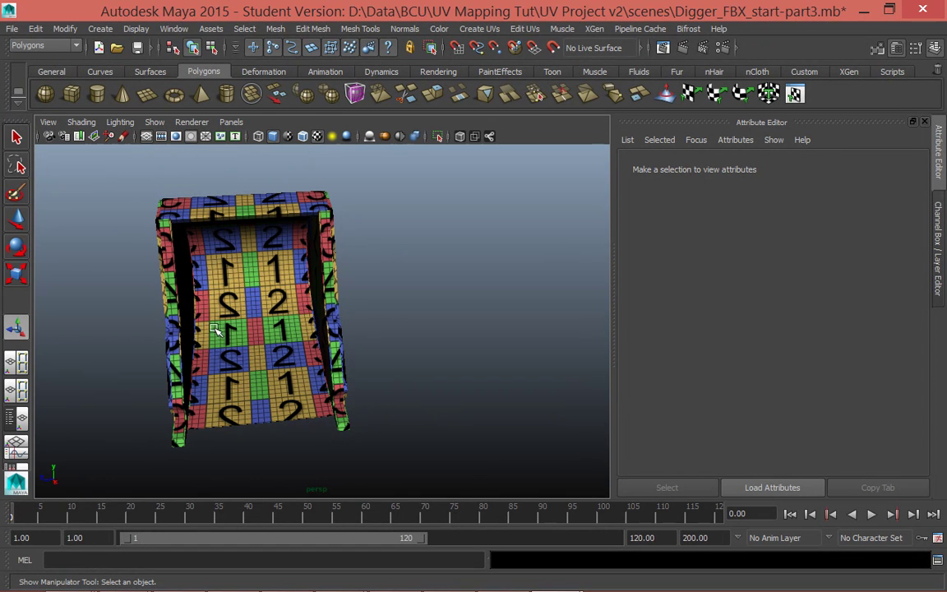
pyautogui.keyDown('alt'); pyautogui.moveTo(153, 343); pyautogui.dragTo(209, 238); pyautogui.keyUp('alt')
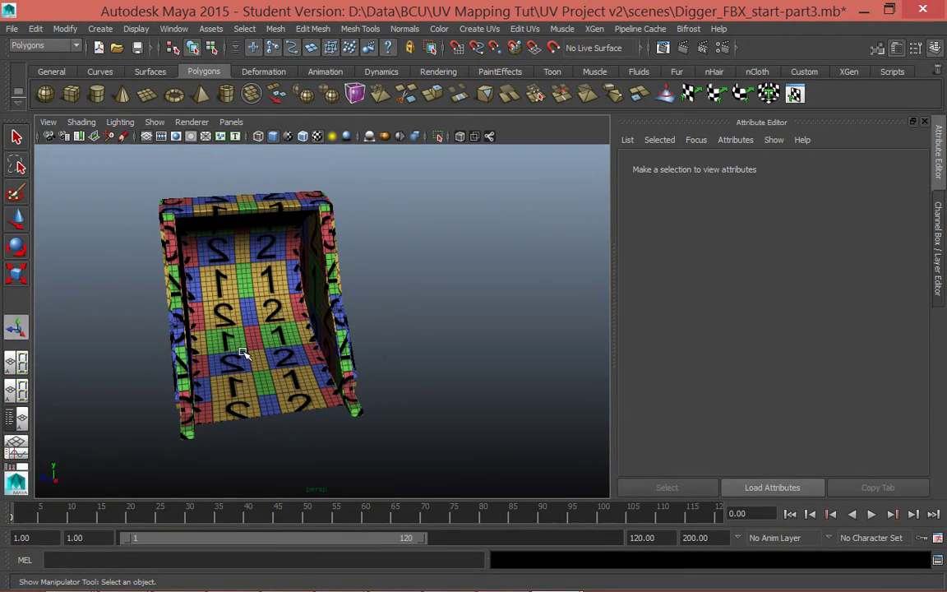
# Step: Show the UV editor beside the perspective view and select the mirrored side strip's UV shell
pyautogui.press('space')
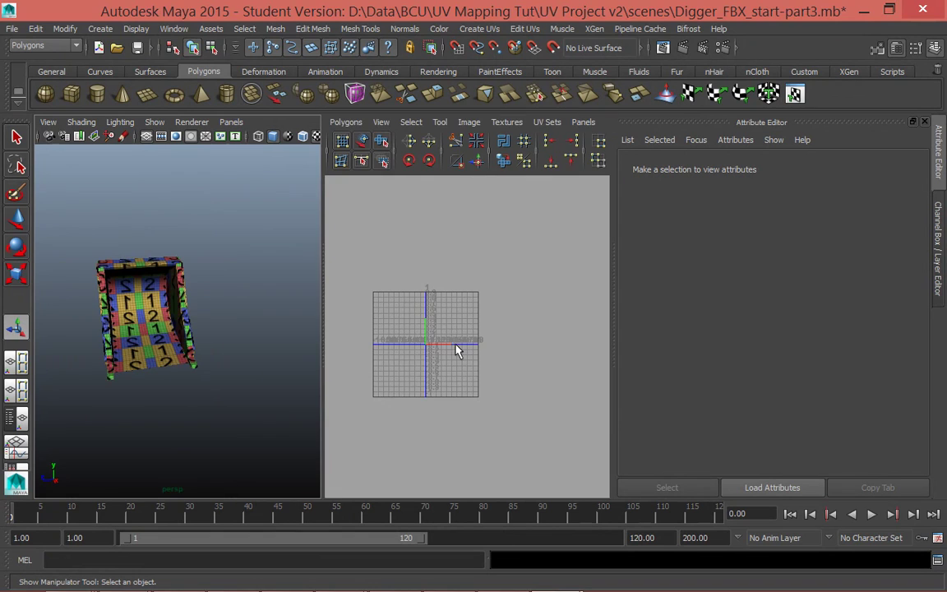
pyautogui.click(127, 302)
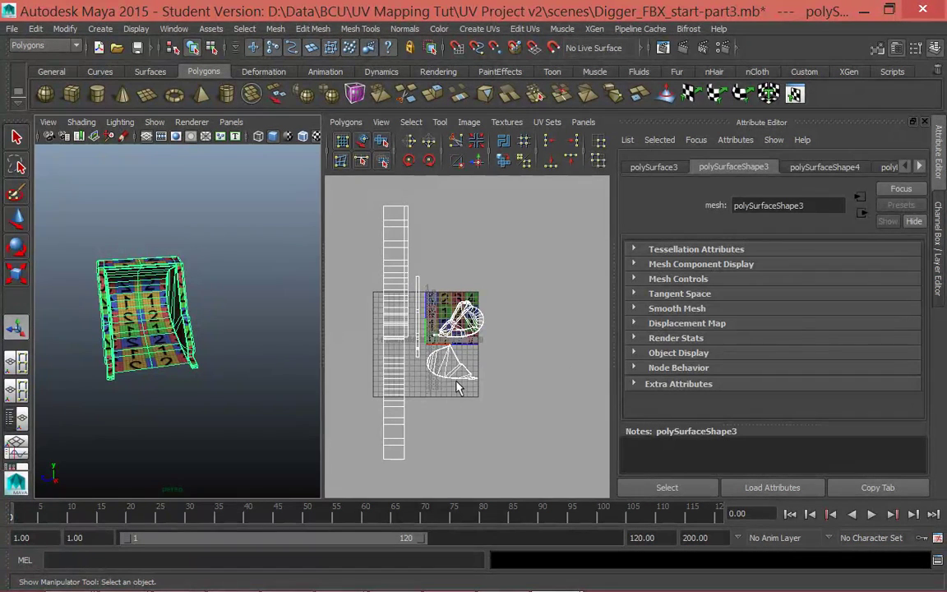
pyautogui.scroll(3, 458, 376)
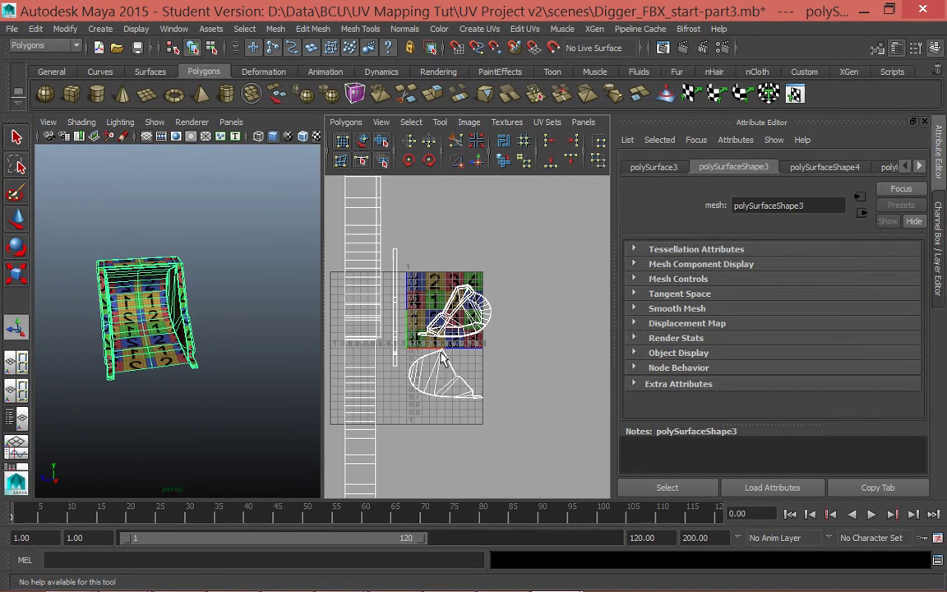
pyautogui.rightClick(150, 222)
pyautogui.moveTo(150, 321); pyautogui.dragTo(185, 285, button='right')
pyautogui.click(184, 286)
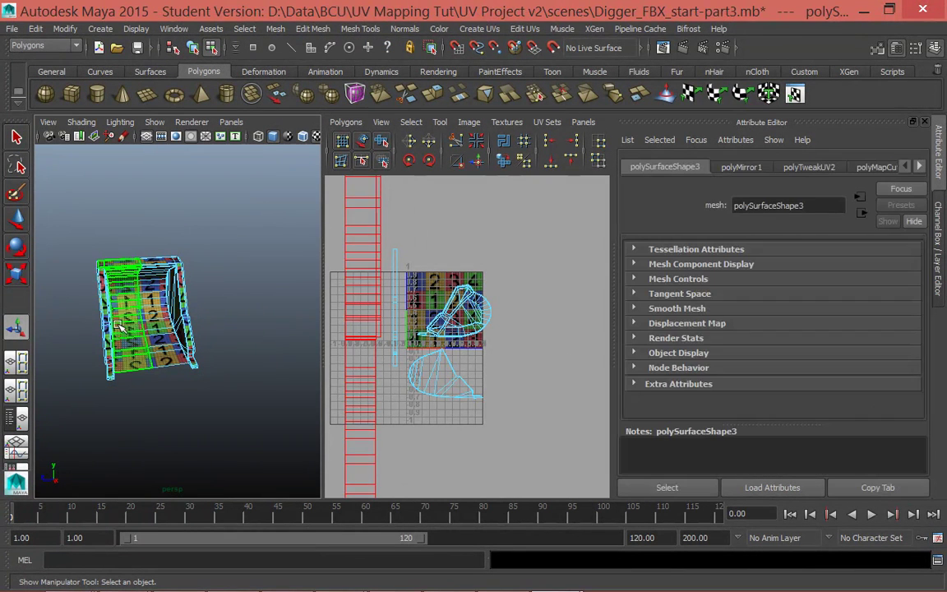
pyautogui.scroll(-2, 395, 319)
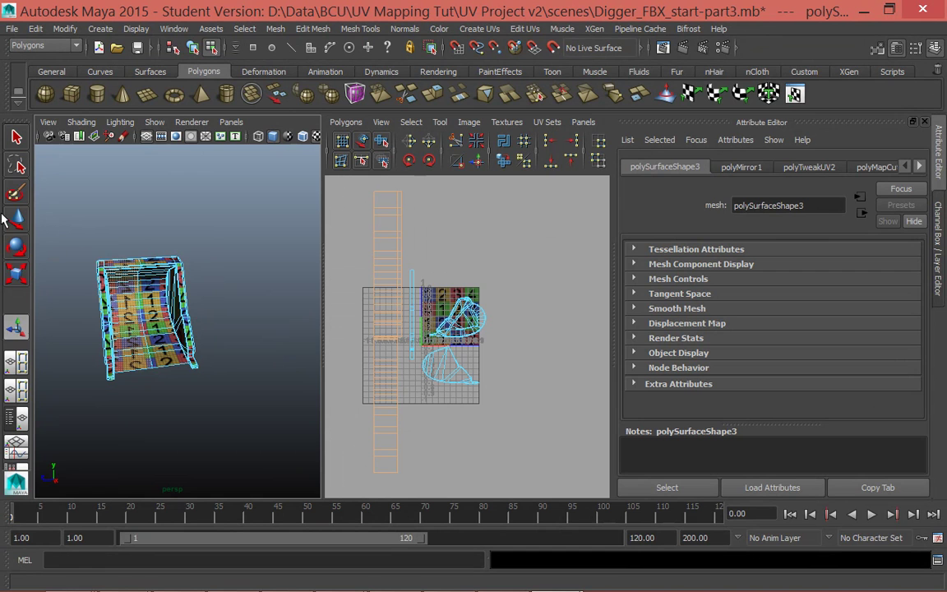
# Step: Move the strip shell left of the original, flip it, and reselect the bucket mesh
pyautogui.press('w')
pyautogui.moveTo(448, 331); pyautogui.dragTo(408, 337)
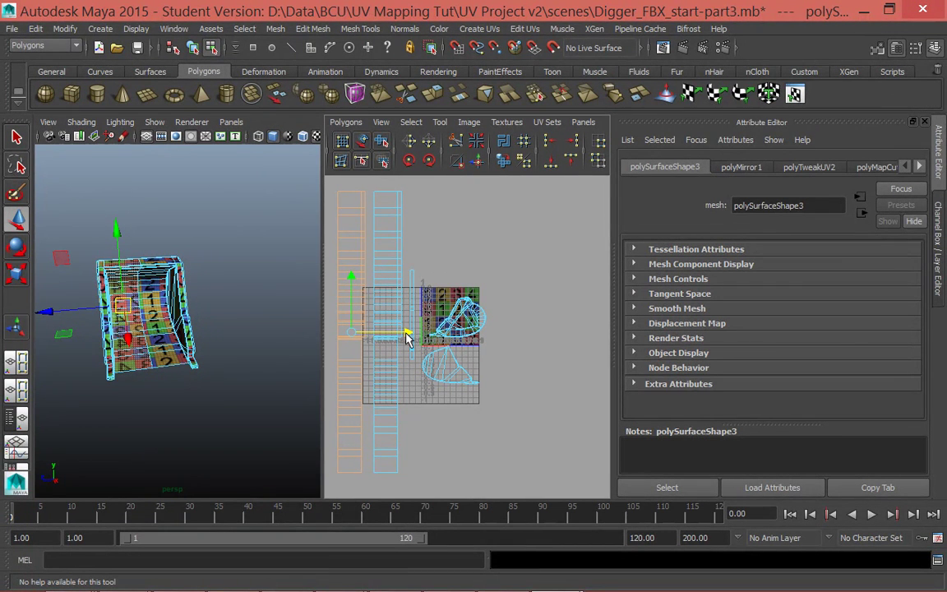
pyautogui.click(345, 122)
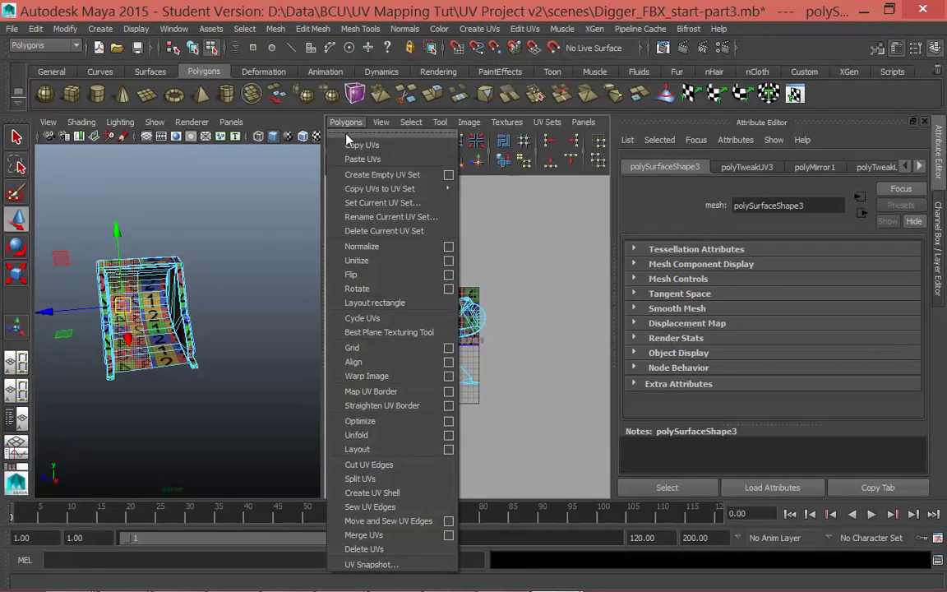
pyautogui.click(368, 275)
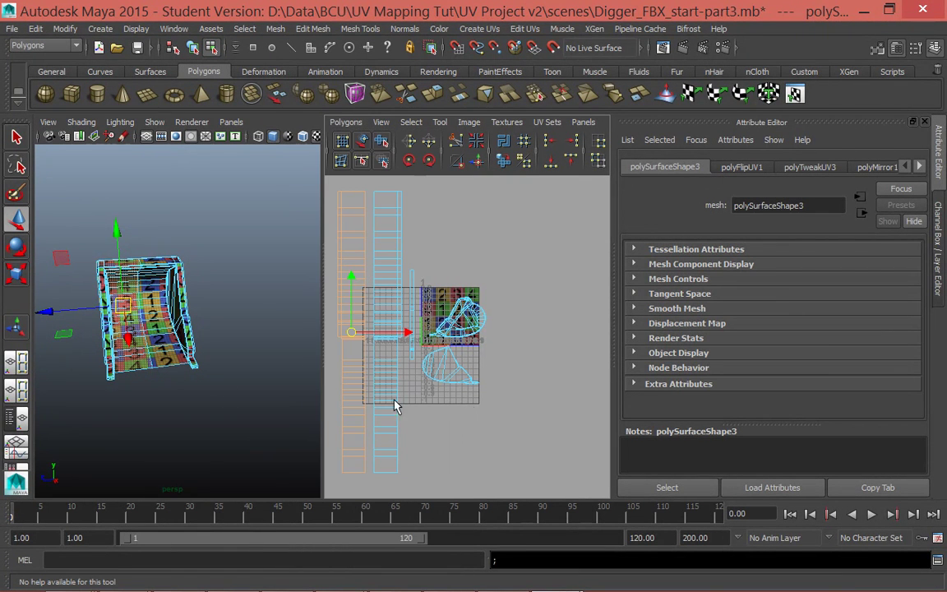
pyautogui.scroll(5, 115, 321)
pyautogui.scroll(-2, 115, 321)
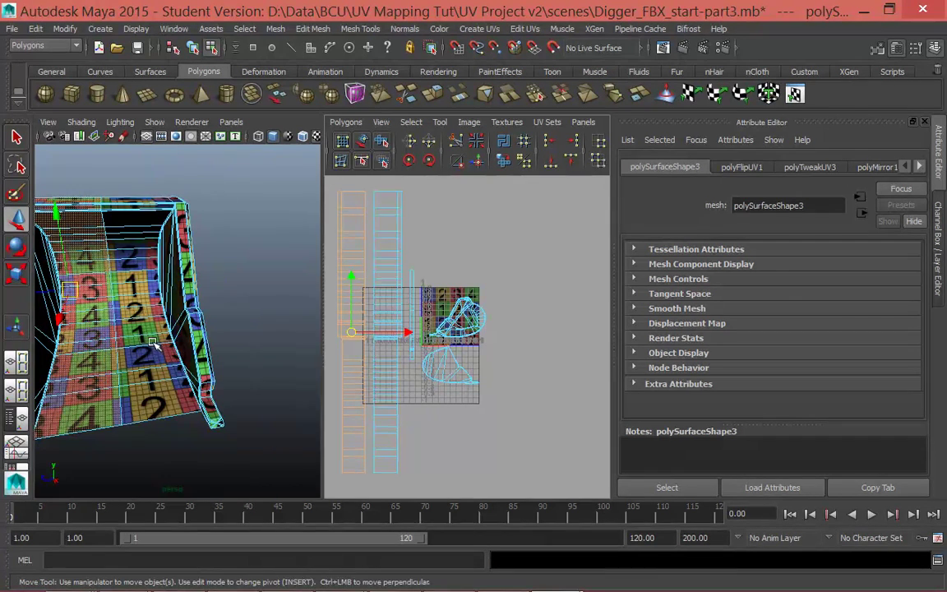
pyautogui.click(353, 123)
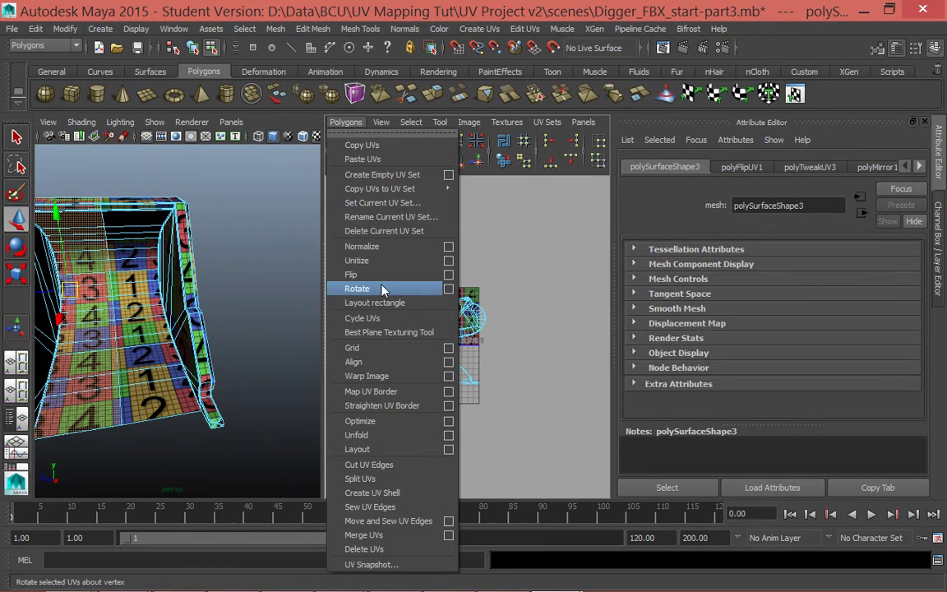
pyautogui.click(282, 301)
pyautogui.click(85, 291)
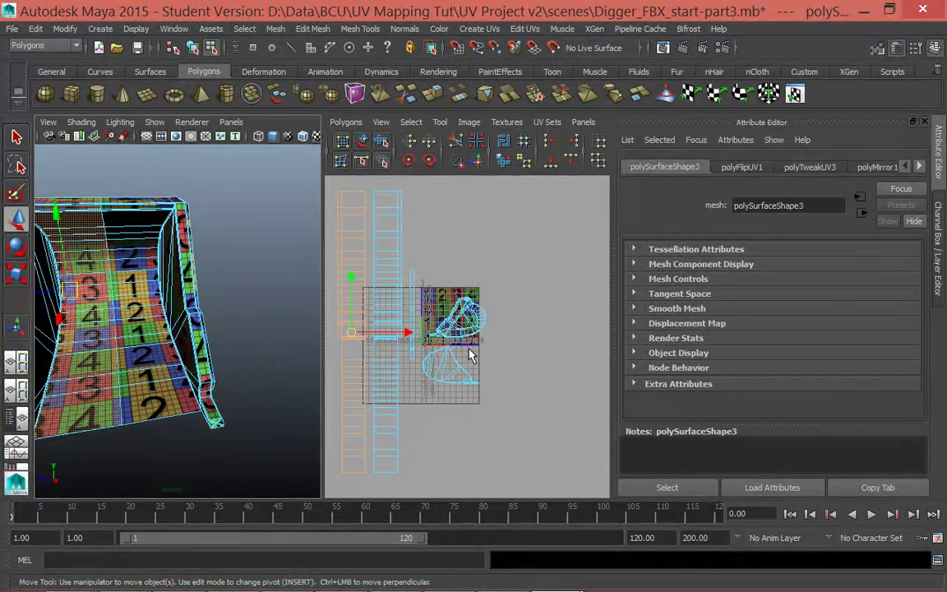
# Step: Move the upper half-pipe UV shell up out of the way and flip it
pyautogui.click(446, 378)
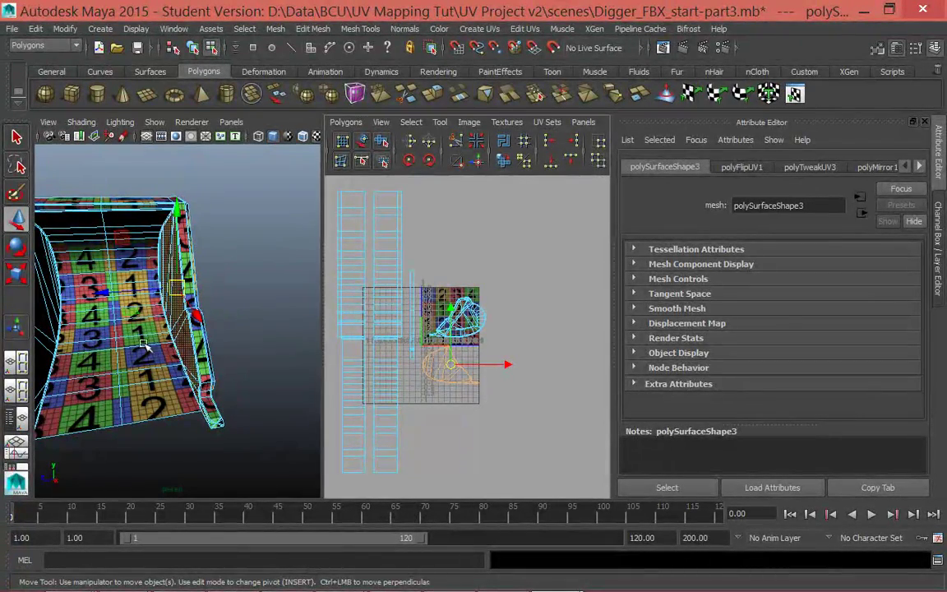
pyautogui.keyDown('alt'); pyautogui.moveTo(92, 320); pyautogui.dragTo(271, 334); pyautogui.keyUp('alt')
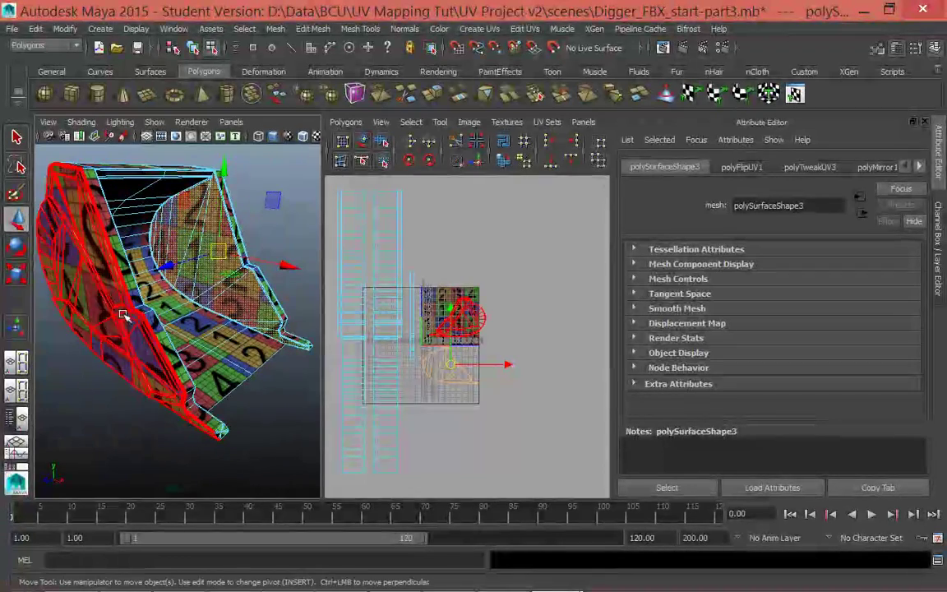
pyautogui.click(460, 317)
pyautogui.moveTo(459, 265); pyautogui.dragTo(459, 201)
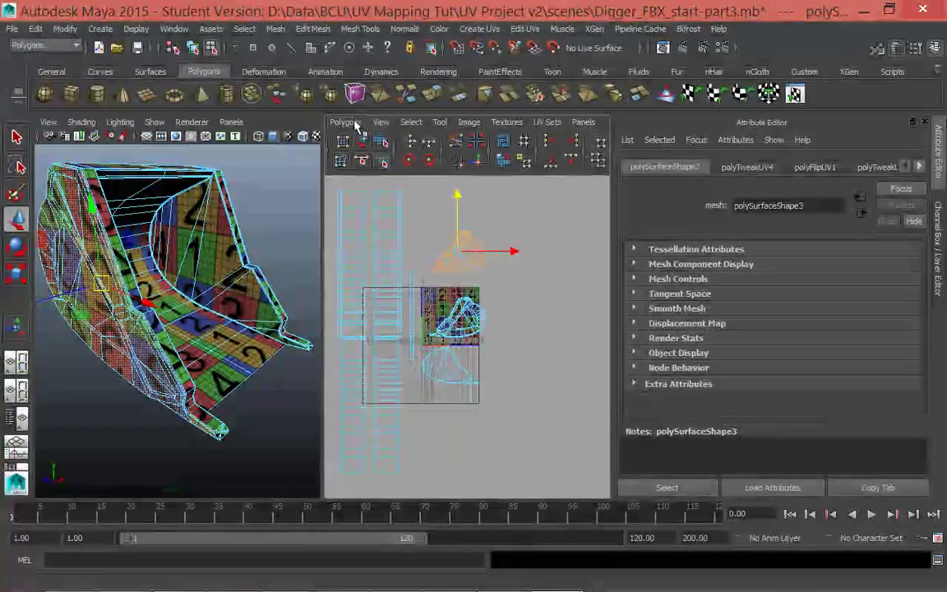
pyautogui.click(355, 124)
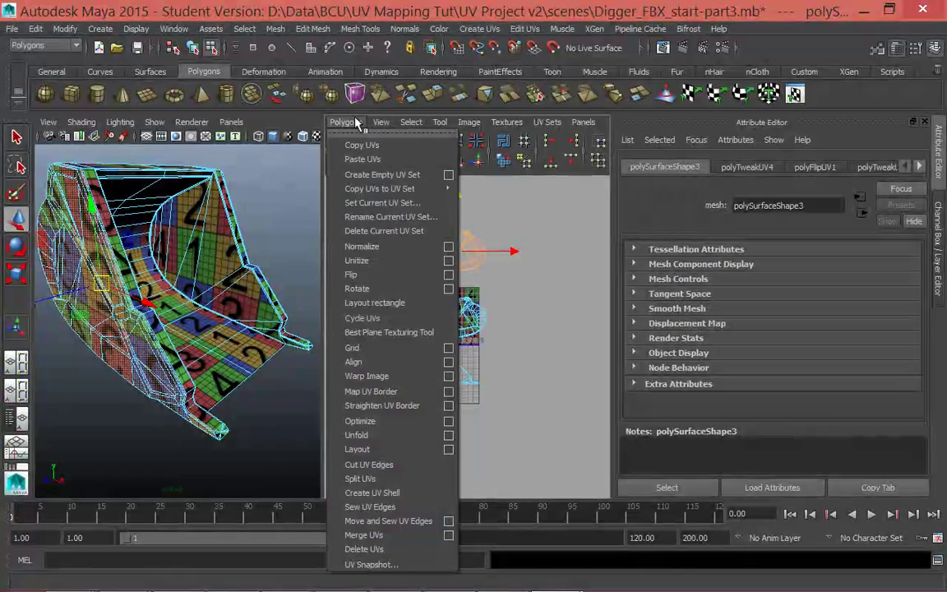
pyautogui.click(403, 276)
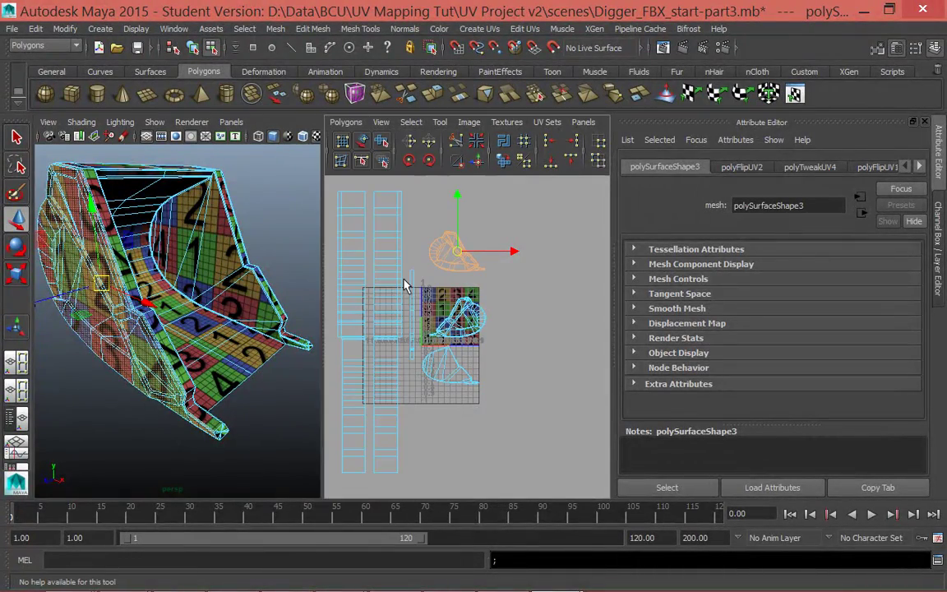
pyautogui.keyDown('alt'); pyautogui.moveTo(91, 346); pyautogui.dragTo(164, 349); pyautogui.keyUp('alt')
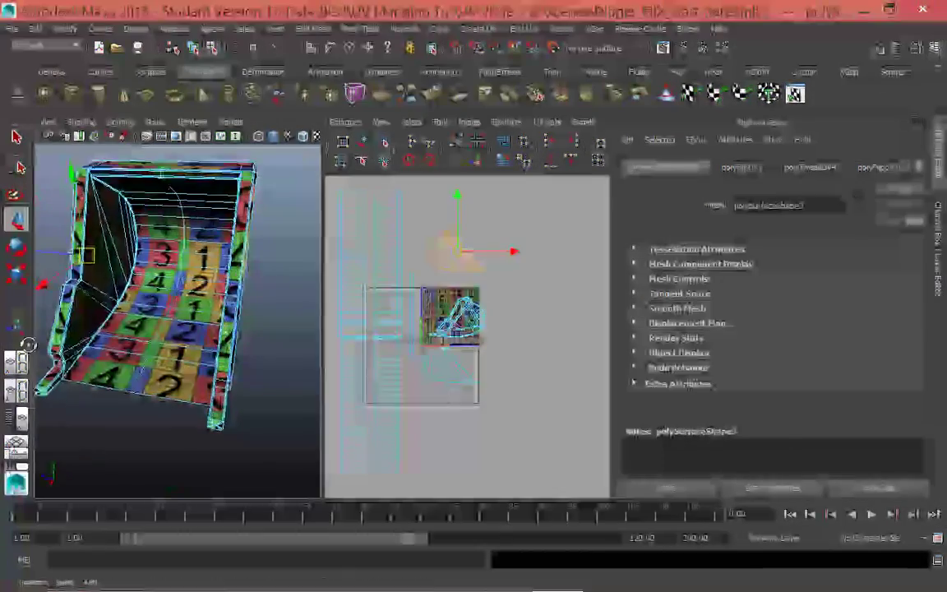
# Step: Move the lower half-pipe UV shell downward and flip it
pyautogui.click(449, 362)
pyautogui.moveTo(453, 317); pyautogui.dragTo(452, 380)
pyautogui.click(356, 130)
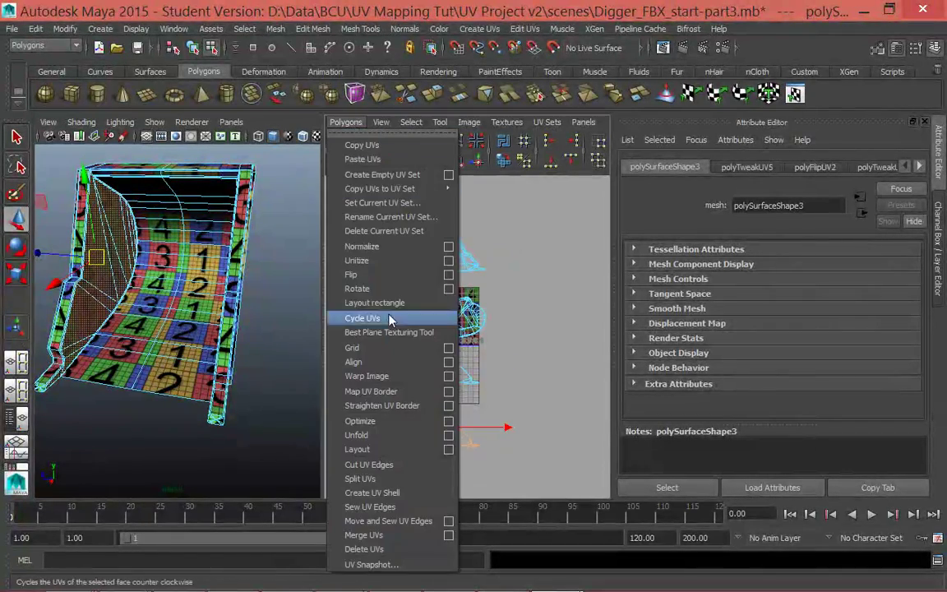
pyautogui.click(395, 274)
pyautogui.keyDown('alt'); pyautogui.moveTo(185, 354); pyautogui.dragTo(107, 387); pyautogui.keyUp('alt')
# Step: Move the side strip shell lower in UV space, flip it, and orbit to check
pyautogui.click(104, 337)
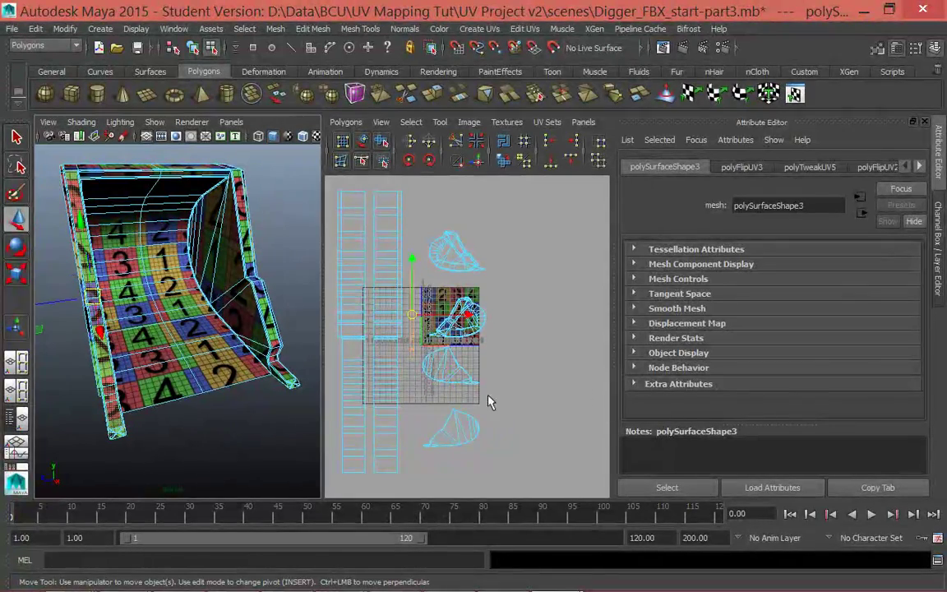
pyautogui.moveTo(415, 267); pyautogui.dragTo(414, 377)
pyautogui.click(346, 122)
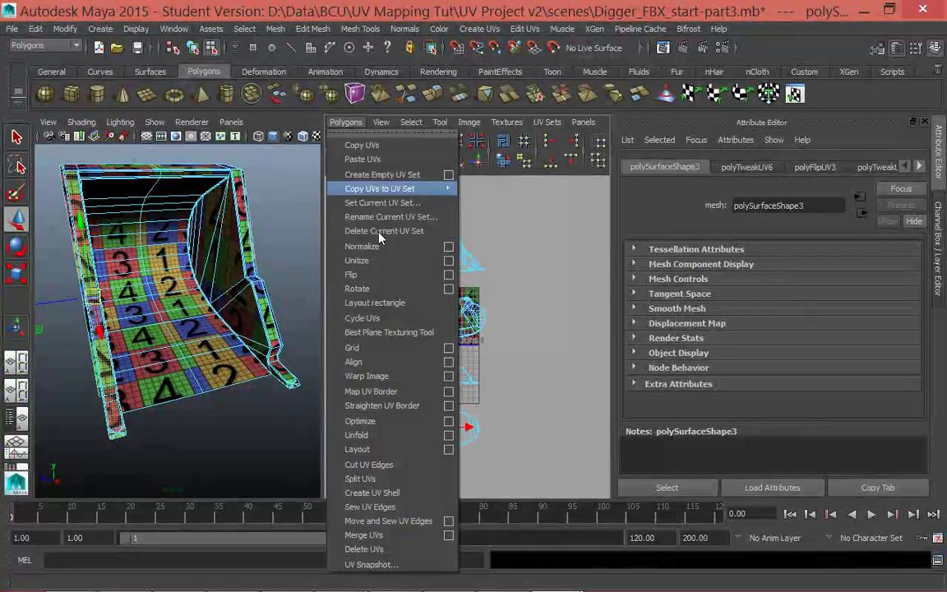
pyautogui.click(376, 272)
pyautogui.keyDown('alt'); pyautogui.moveTo(272, 345); pyautogui.dragTo(247, 358); pyautogui.keyUp('alt')
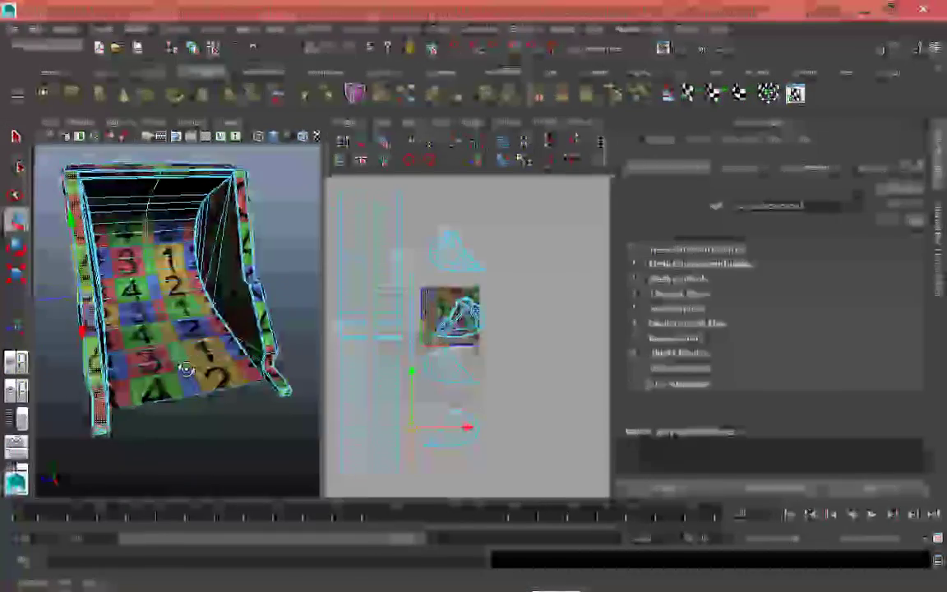
pyautogui.keyDown('alt'); pyautogui.moveTo(187, 369); pyautogui.dragTo(115, 349); pyautogui.keyUp('alt')
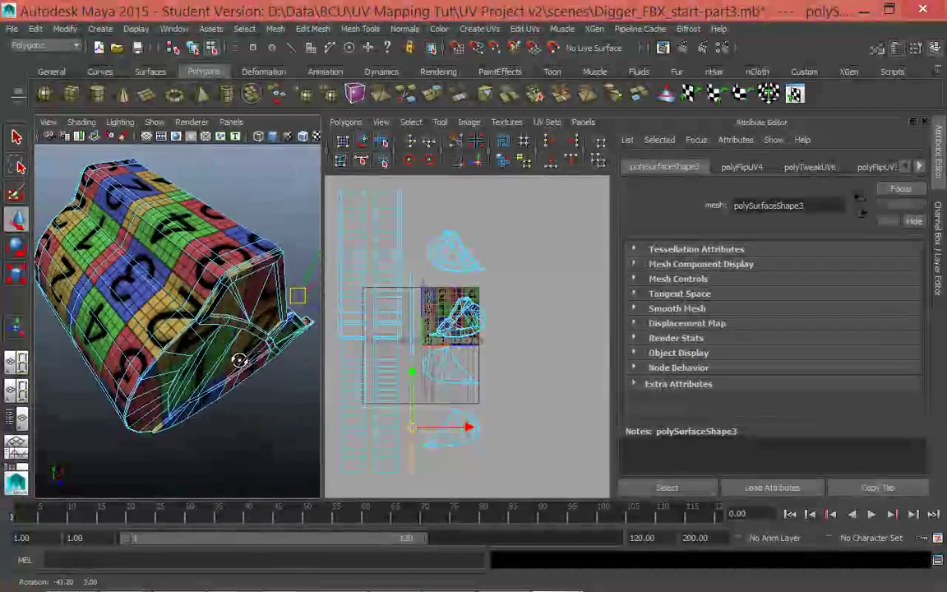
# Step: Orbit around the bucket's outside and inside to find the face strip for the leftmost UV shell
pyautogui.scroll(3, 249, 302)
pyautogui.scroll(-3, 253, 288)
pyautogui.keyDown('alt'); pyautogui.moveTo(253, 288); pyautogui.dragTo(273, 305); pyautogui.keyUp('alt')
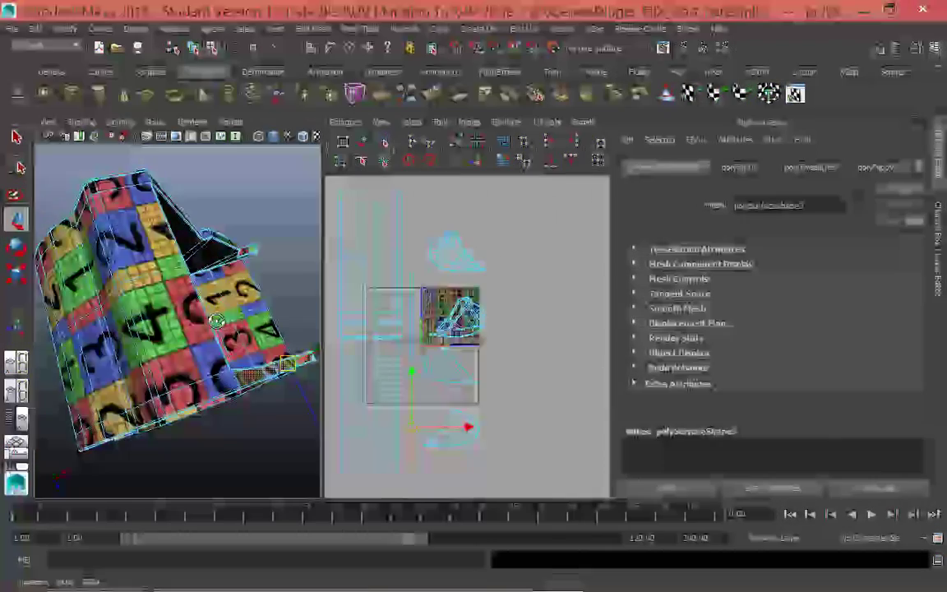
pyautogui.keyDown('alt'); pyautogui.moveTo(216, 321); pyautogui.dragTo(85, 352); pyautogui.keyUp('alt')
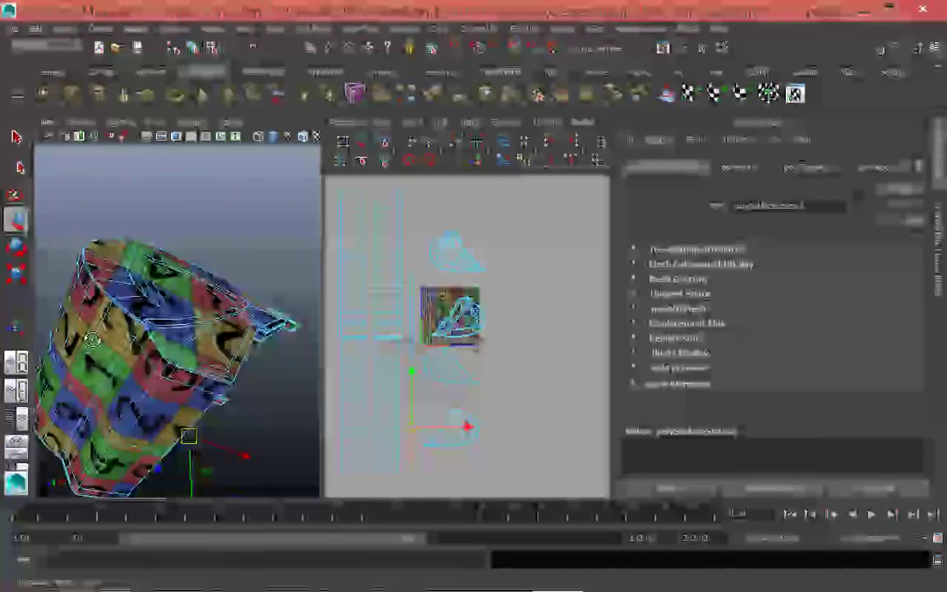
pyautogui.keyDown('alt'); pyautogui.moveTo(123, 218); pyautogui.dragTo(292, 232); pyautogui.keyUp('alt')
pyautogui.keyDown('alt'); pyautogui.moveTo(197, 367); pyautogui.dragTo(256, 339); pyautogui.keyUp('alt')
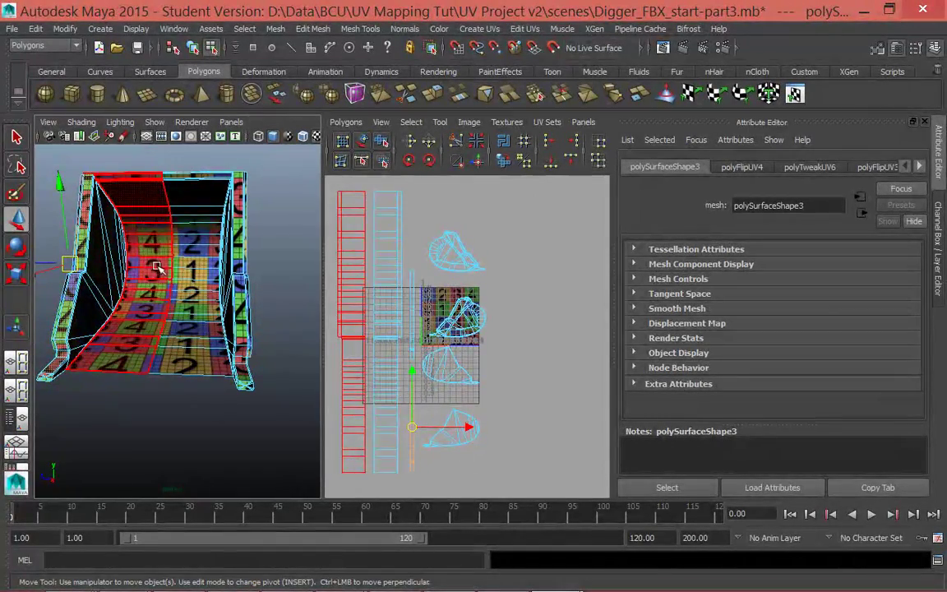
# Step: Select the left face strip by its loops and run Move and Sew UV Edges, then reselect the UVs
pyautogui.doubleClick(155, 268)
pyautogui.keyDown('alt'); pyautogui.moveTo(169, 275); pyautogui.dragTo(159, 412); pyautogui.keyUp('alt')
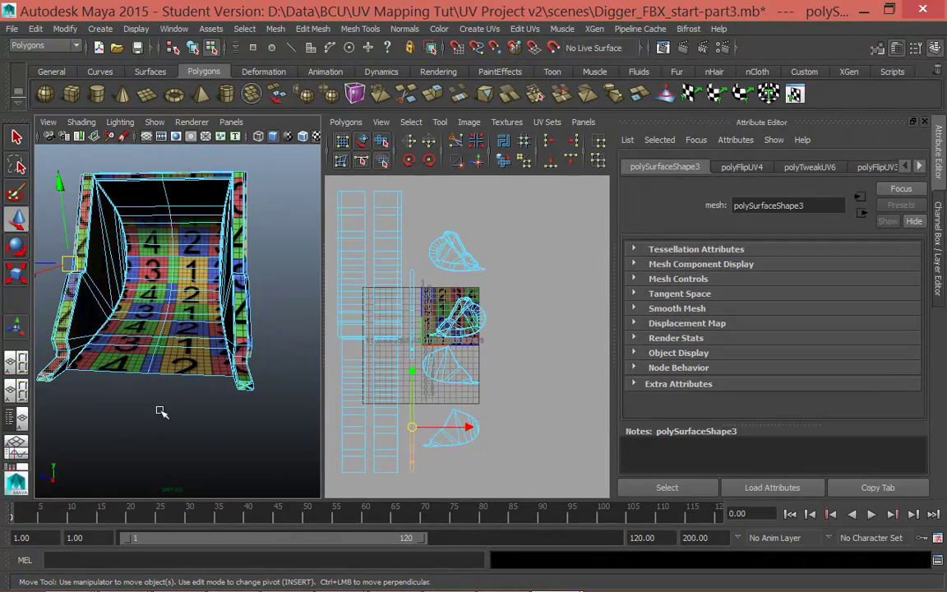
pyautogui.doubleClick(159, 407)
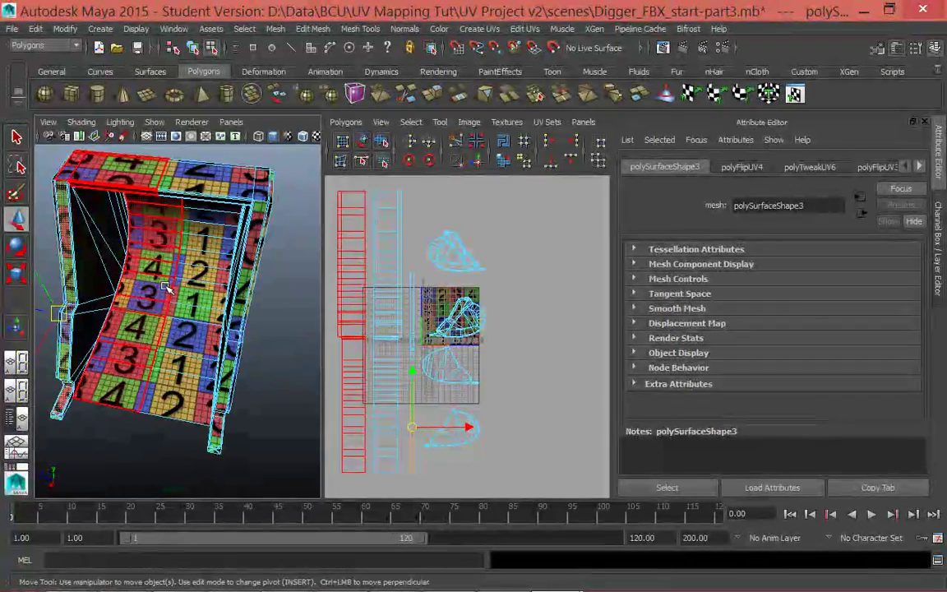
pyautogui.click(440, 272)
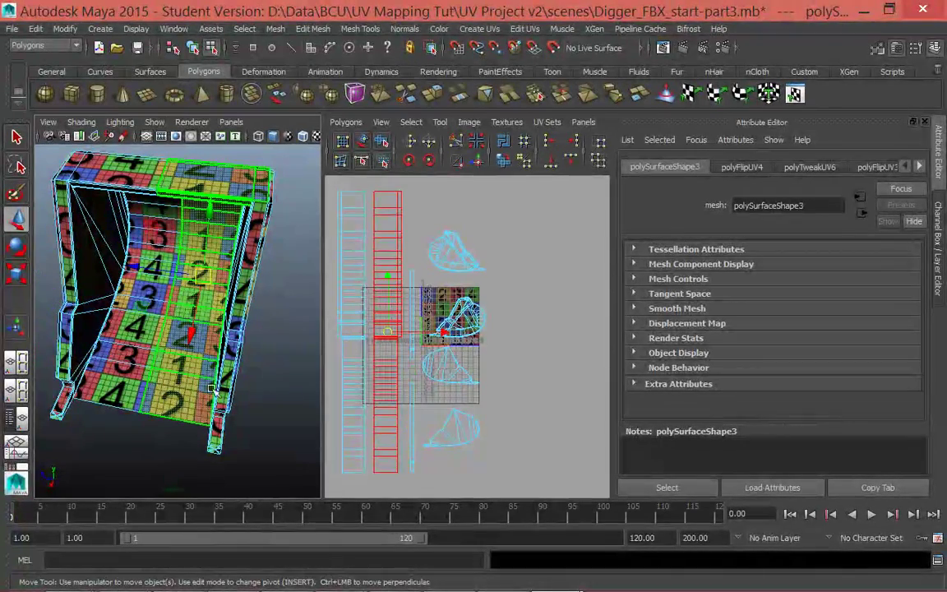
pyautogui.doubleClick(137, 347)
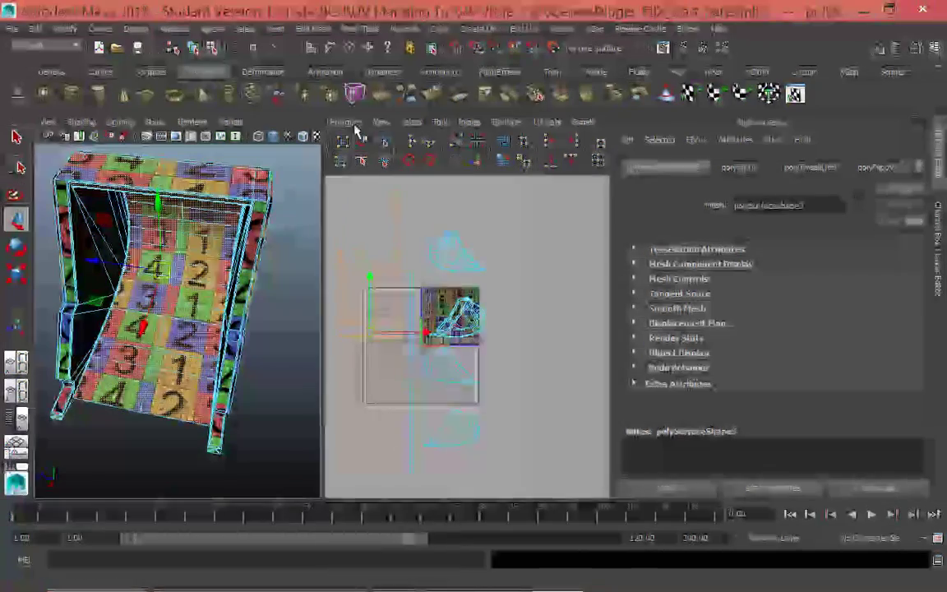
pyautogui.click(349, 123)
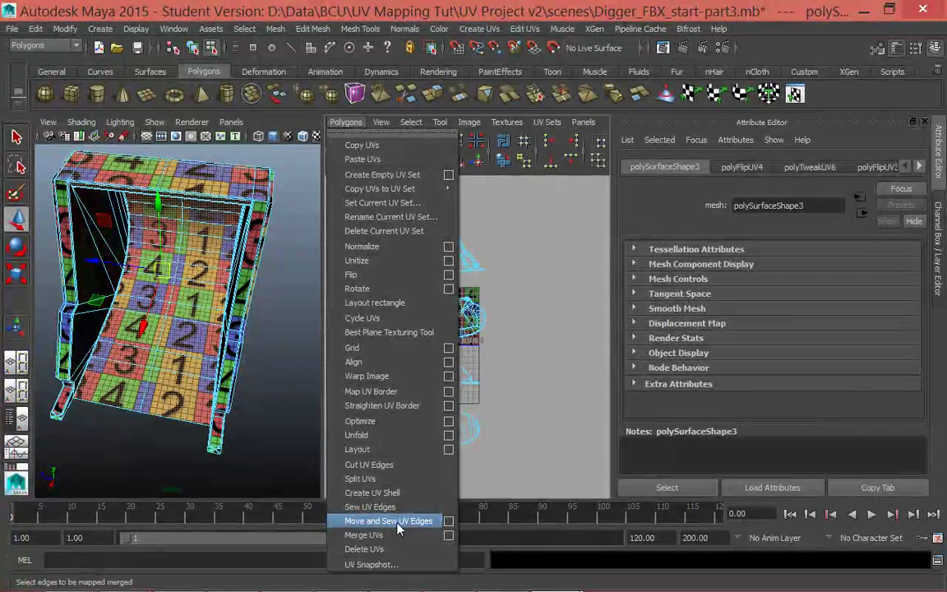
pyautogui.click(398, 527)
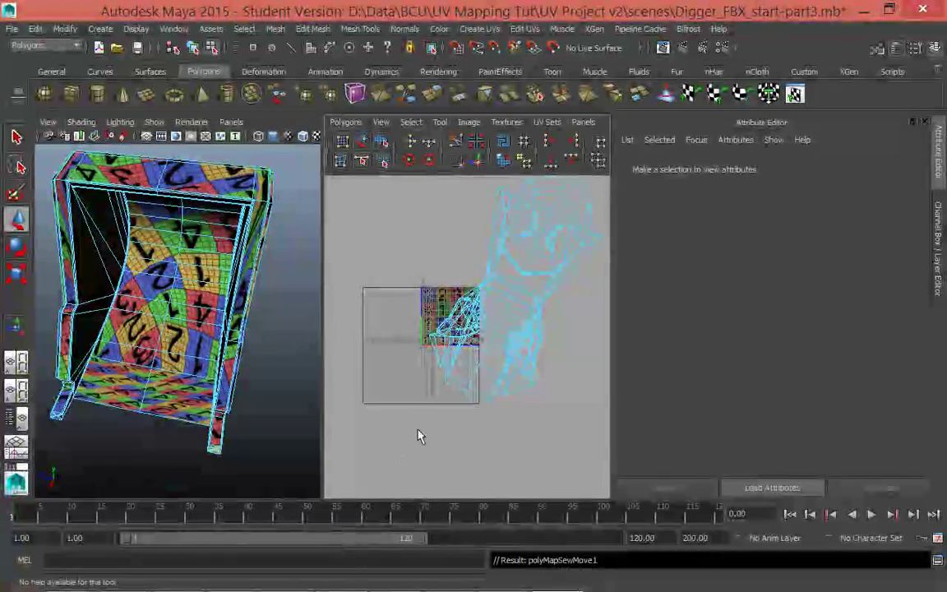
pyautogui.click(552, 348)
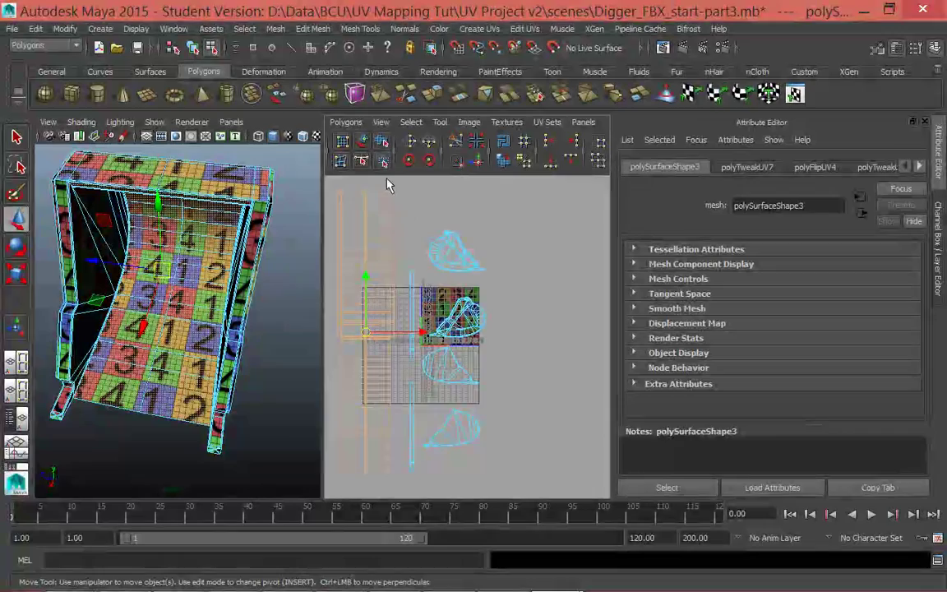
# Step: Run Move and Sew UV Edges from its option box with Limit shell size left off
pyautogui.click(345, 122)
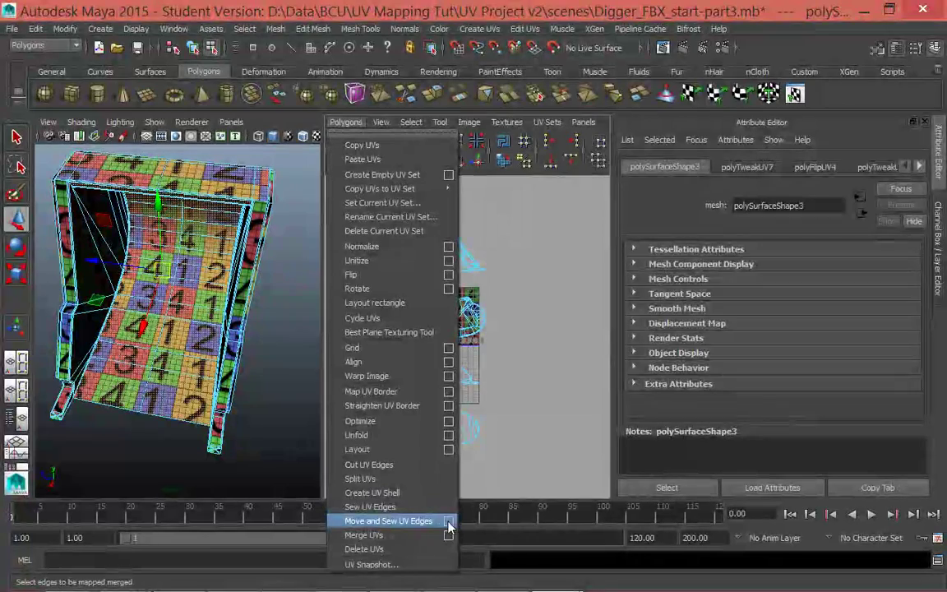
pyautogui.click(448, 522)
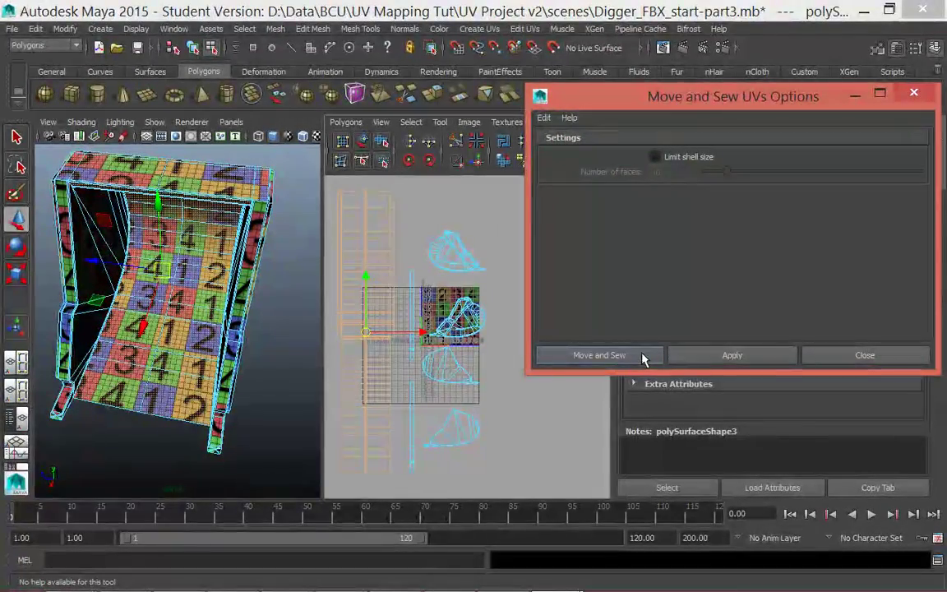
pyautogui.click(639, 358)
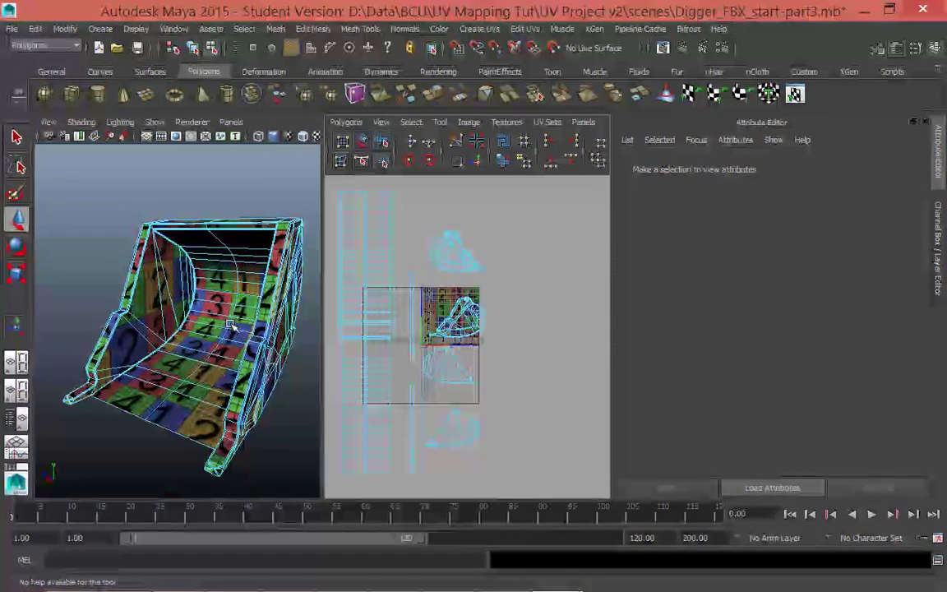
# Step: Select the whole bucket in object mode, move and sew its UV edges, and frame the result
pyautogui.moveTo(224, 220); pyautogui.dragTo(231, 191, button='right')
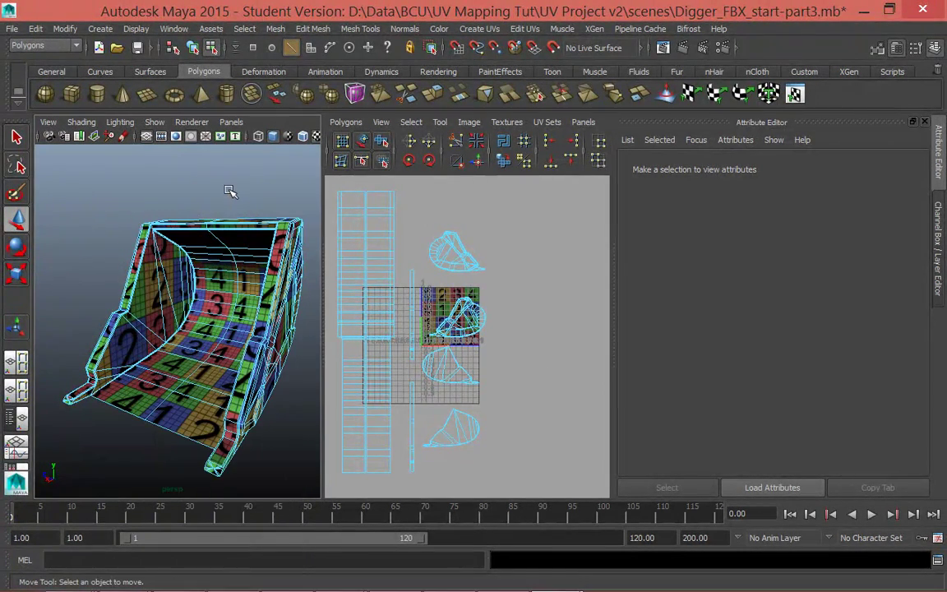
pyautogui.click(226, 336)
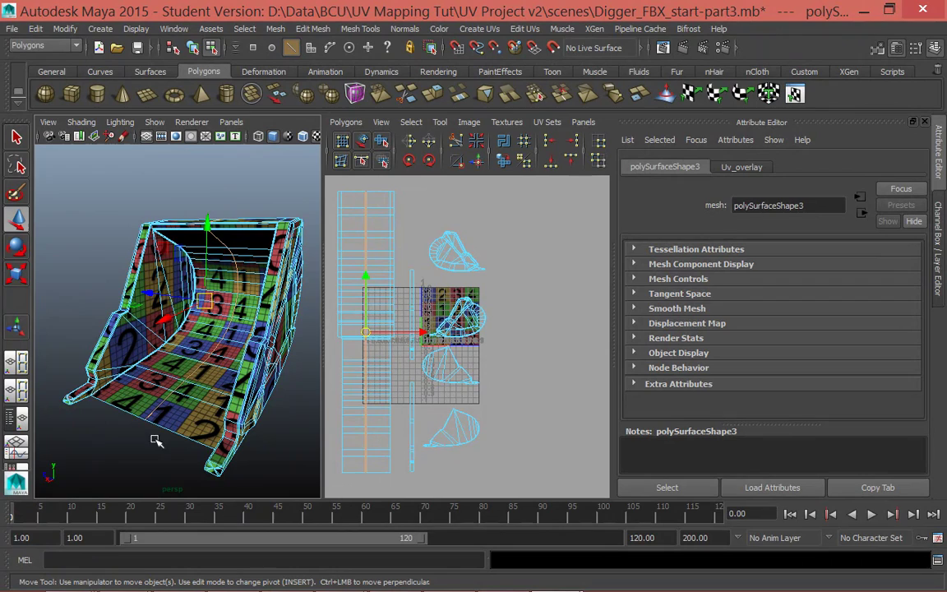
pyautogui.click(345, 122)
pyautogui.click(405, 526)
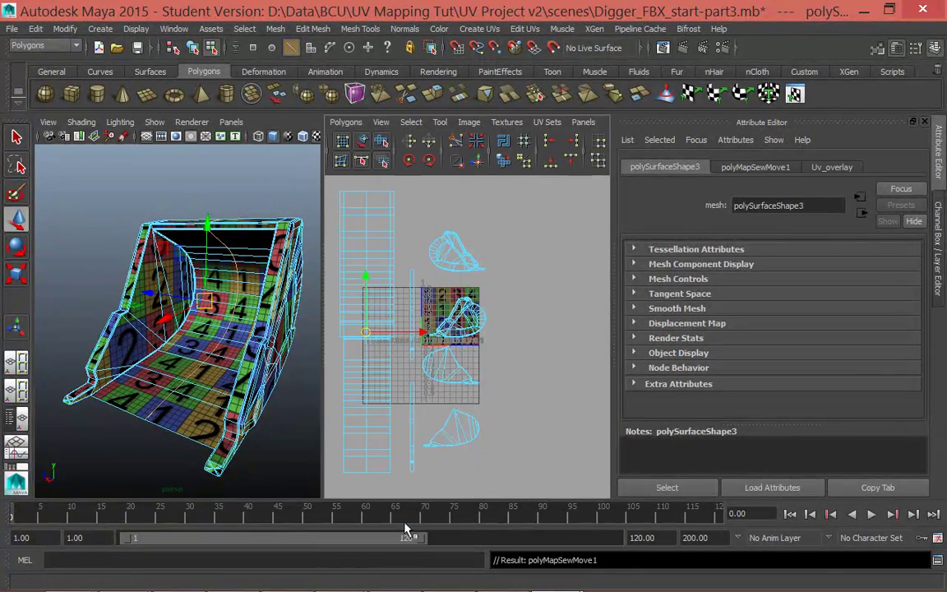
pyautogui.scroll(3, 354, 346)
pyautogui.scroll(-3, 354, 346)
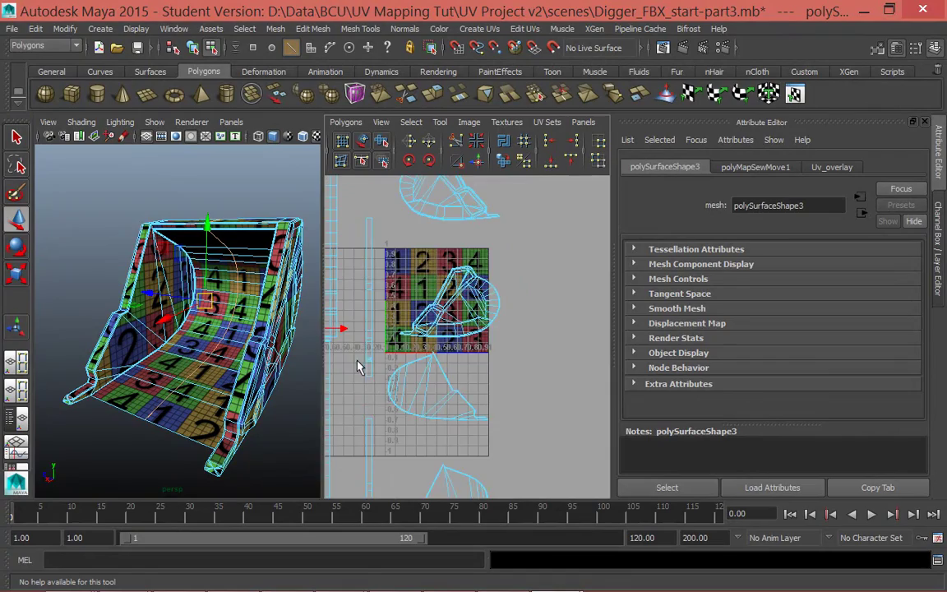
pyautogui.press('f')
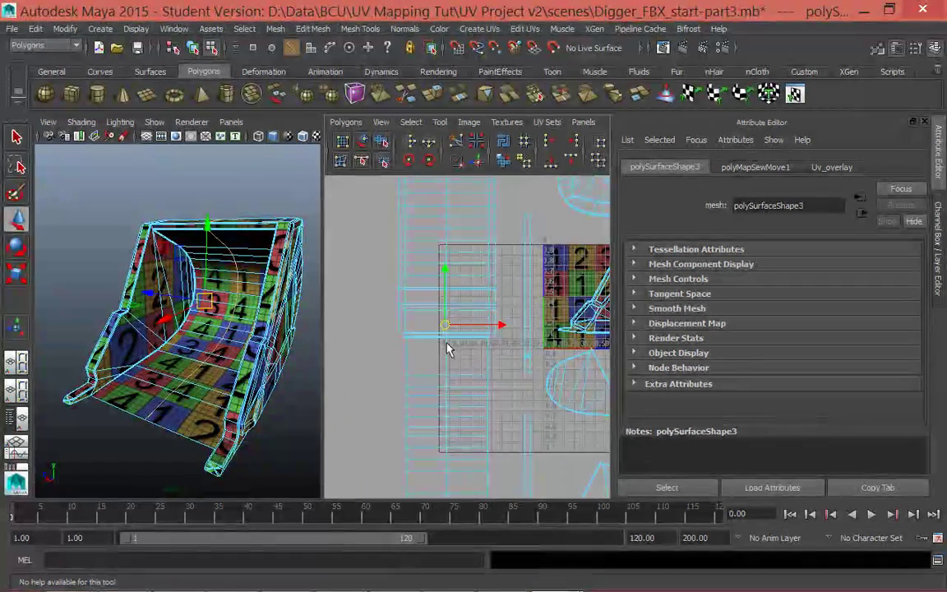
# Step: Switch to UV shell selection and bring the 0–1 UV square into view
pyautogui.moveTo(209, 222); pyautogui.dragTo(280, 257, button='right')
pyautogui.keyDown('alt'); pyautogui.moveTo(271, 346); pyautogui.dragTo(210, 395); pyautogui.keyUp('alt')
pyautogui.scroll(-2, 464, 338)
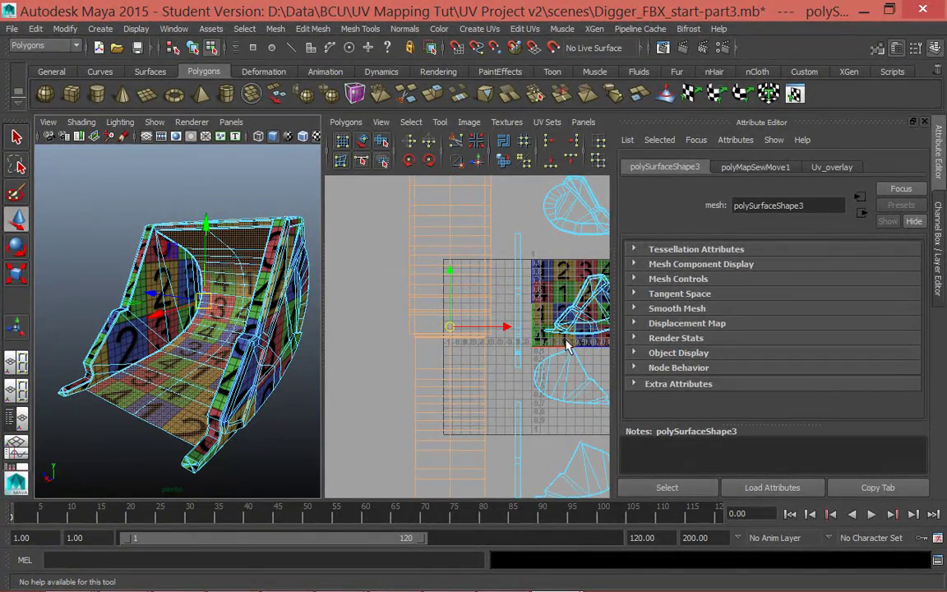
pyautogui.keyDown('alt'); pyautogui.moveTo(497, 380); pyautogui.dragTo(395, 407, button='middle'); pyautogui.keyUp('alt')
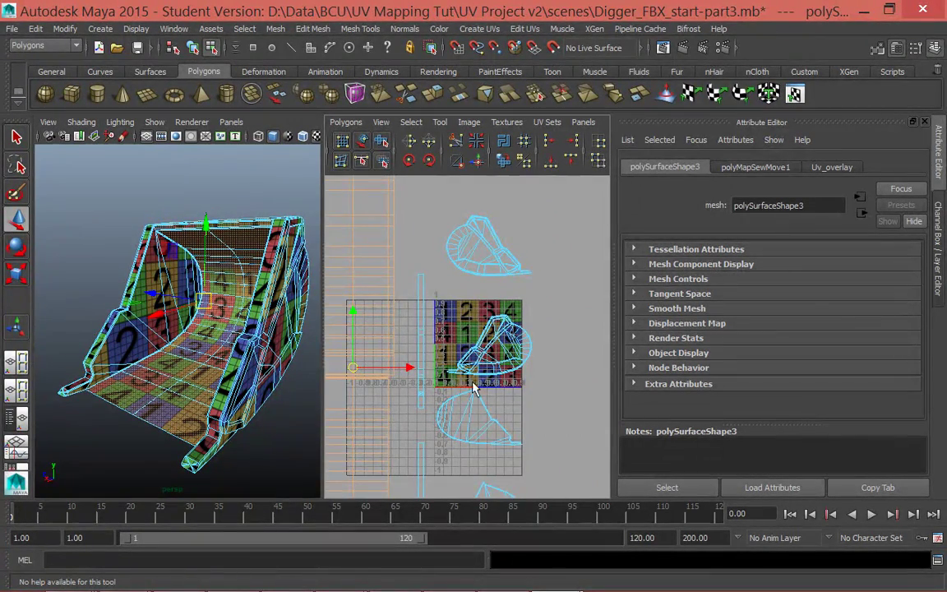
pyautogui.scroll(3, 465, 354)
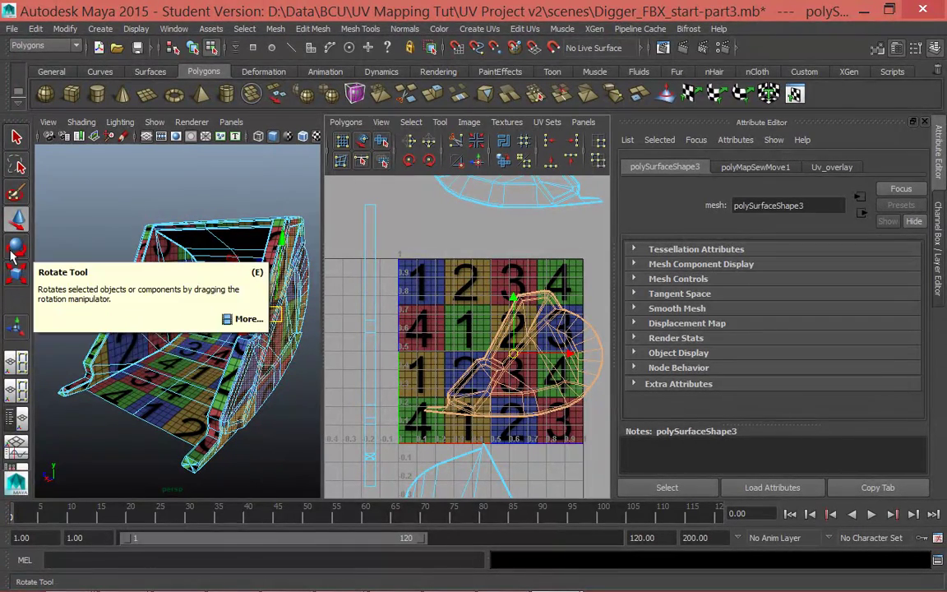
# Step: Shrink the small side-panel shell and place it in the top-right 4 cell
pyautogui.click(17, 274)
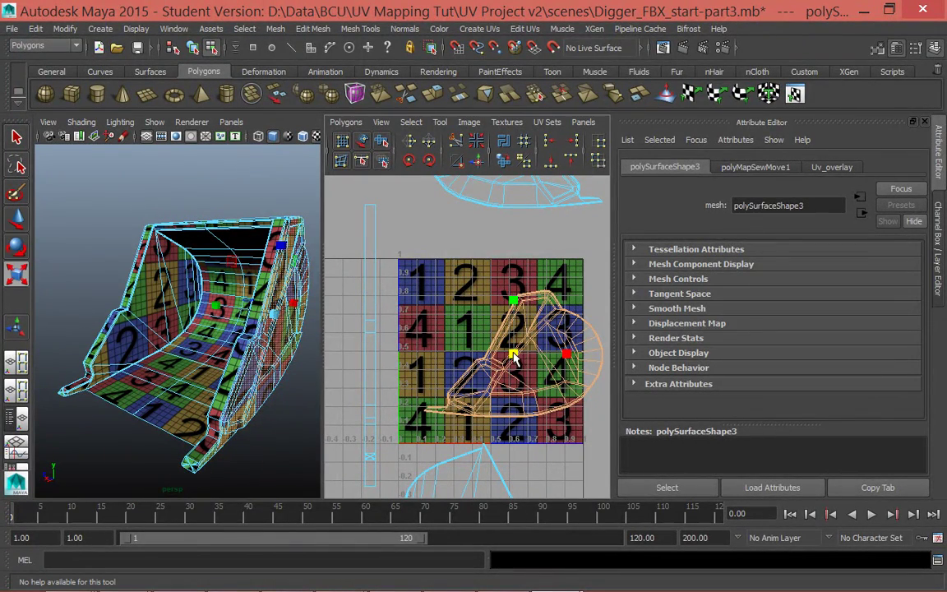
pyautogui.moveTo(513, 356); pyautogui.dragTo(475, 326)
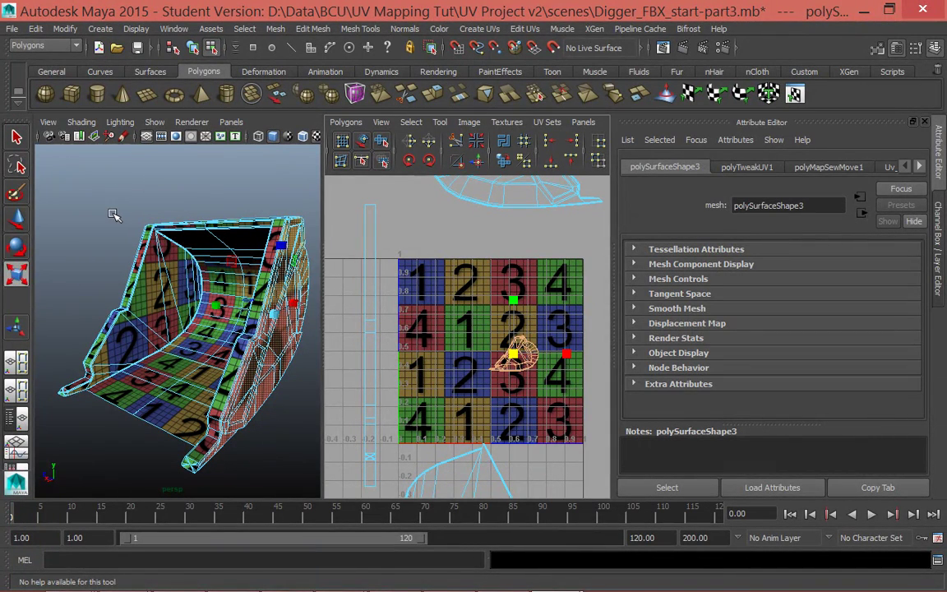
pyautogui.press('w')
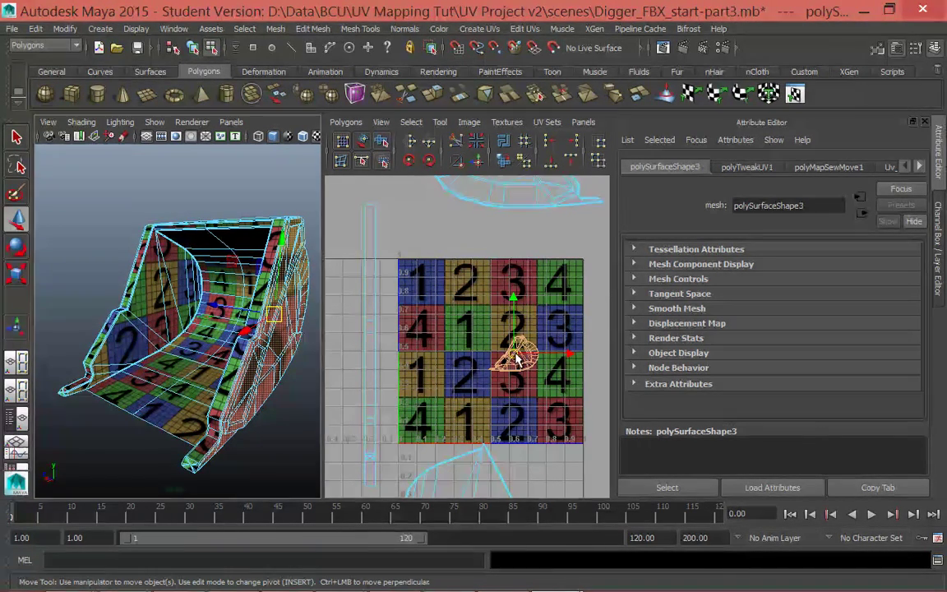
pyautogui.moveTo(510, 360); pyautogui.dragTo(553, 292)
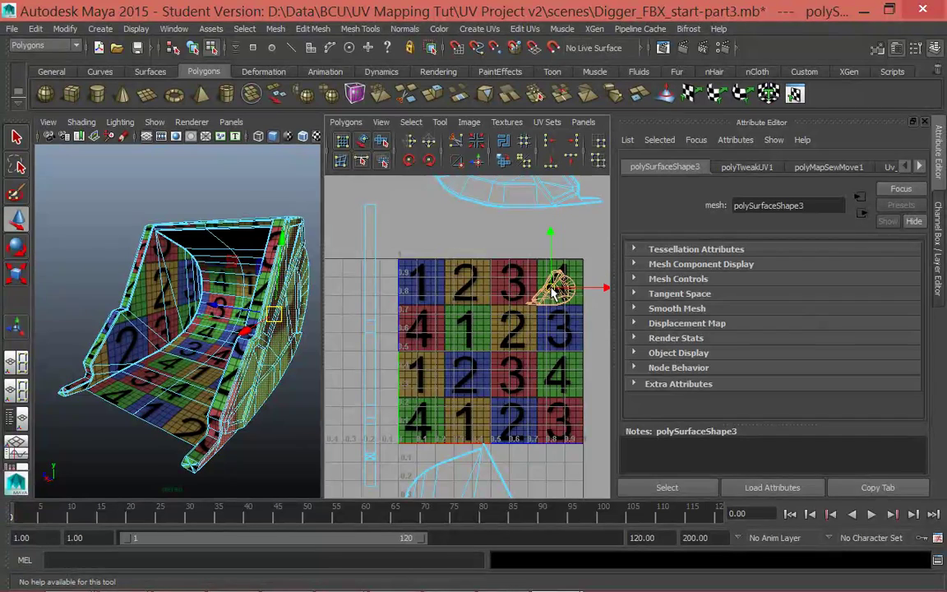
# Step: Select the top UV shell, switch to Scale, and undo the last UV edit
pyautogui.click(510, 196)
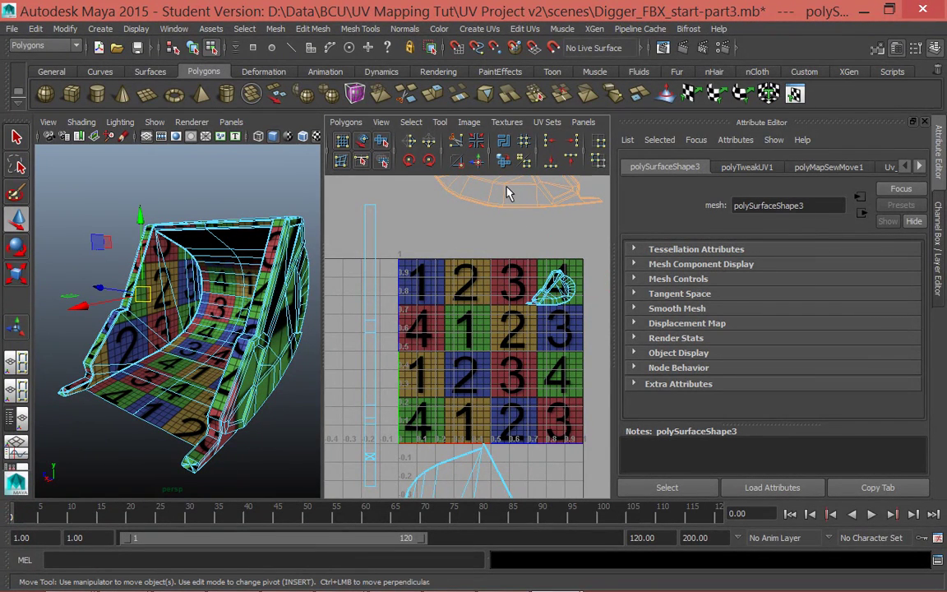
pyautogui.scroll(-2, 506, 206)
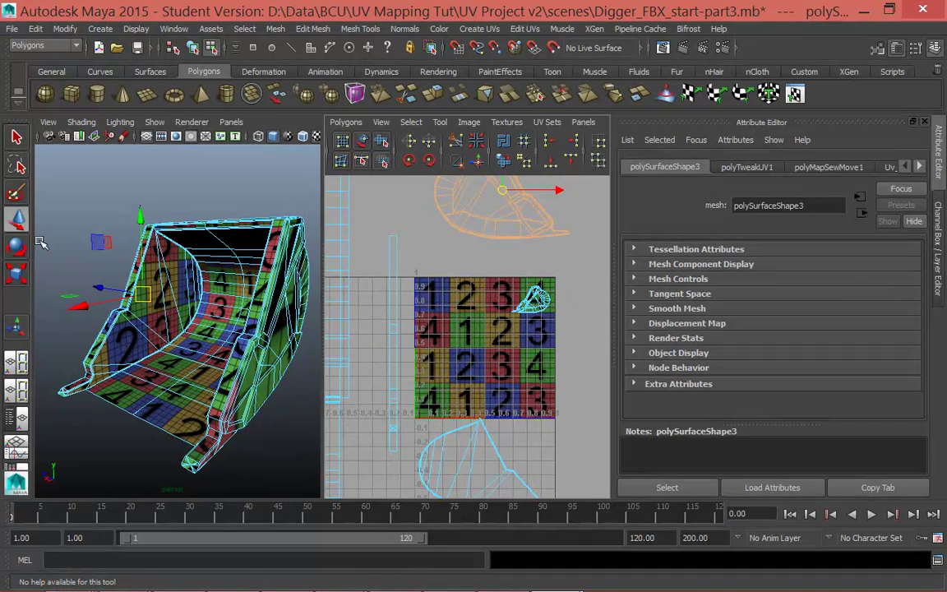
pyautogui.press('r')
pyautogui.hotkey('ctrl', 'z')
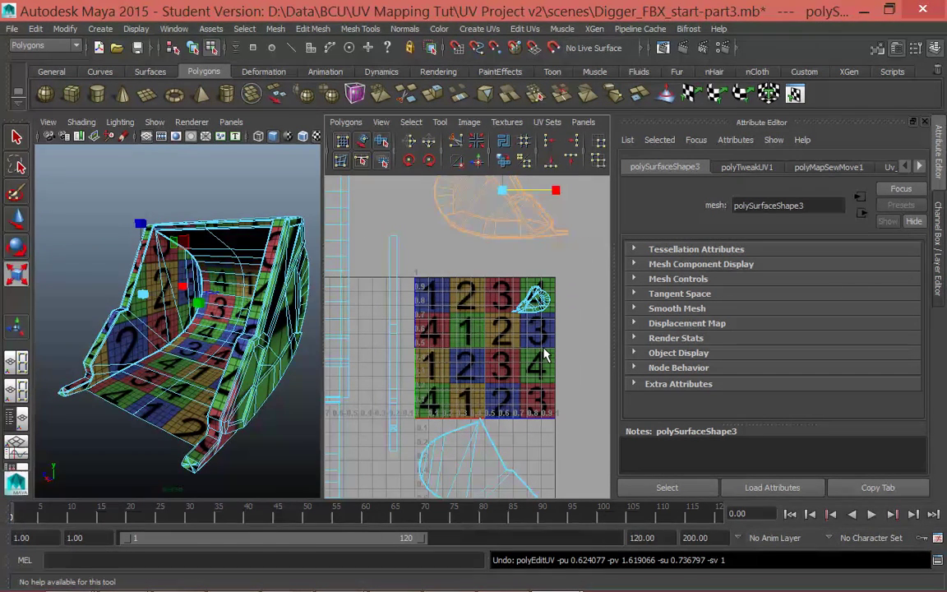
# Step: Add the top shell to the selection and try scaling the shells, undoing each attempt
pyautogui.hotkey('ctrl', 'z')
pyautogui.hotkey('ctrl', 'z')
pyautogui.hotkey('ctrl', 'z')
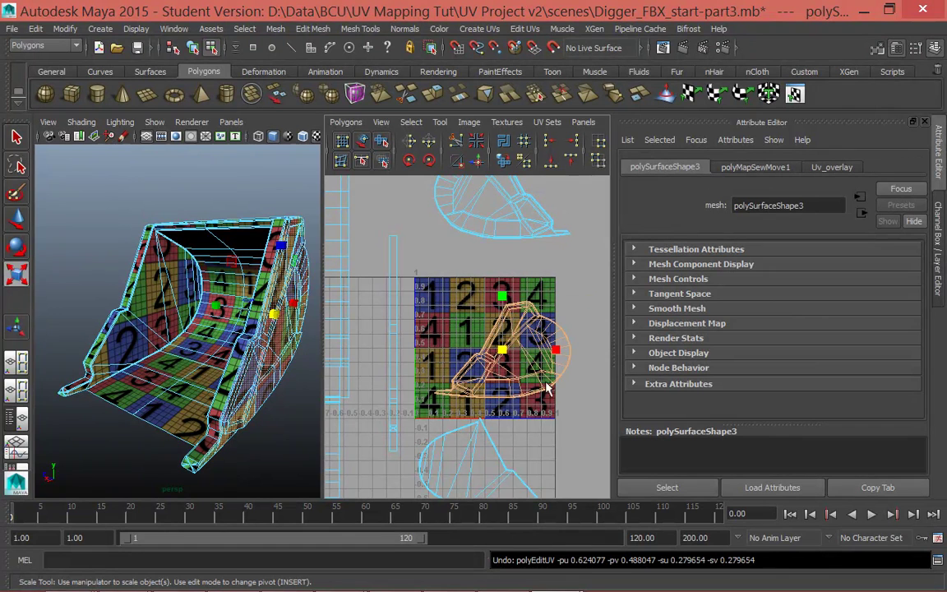
pyautogui.keyDown('shift'); pyautogui.click(473, 186); pyautogui.keyUp('shift')
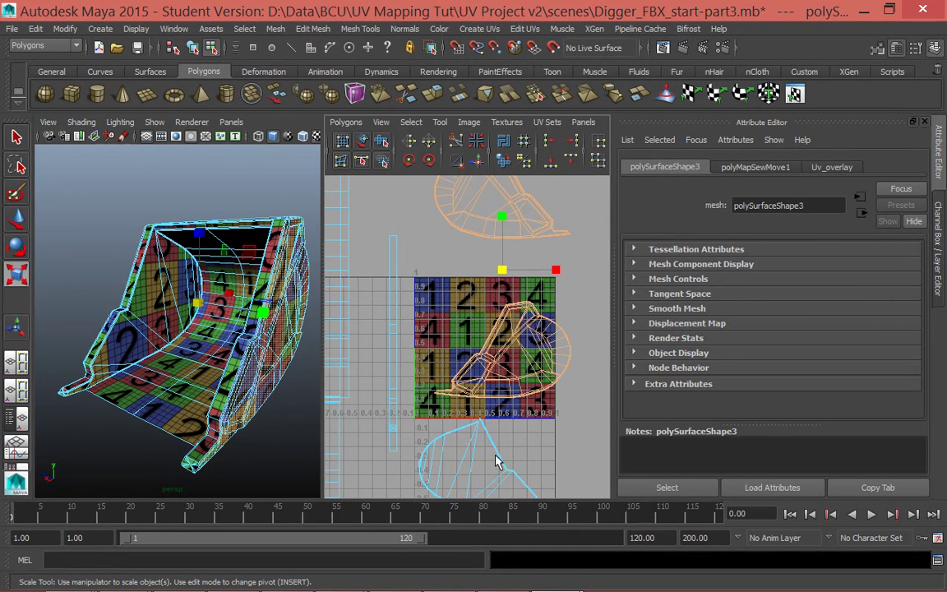
pyautogui.scroll(-3, 485, 473)
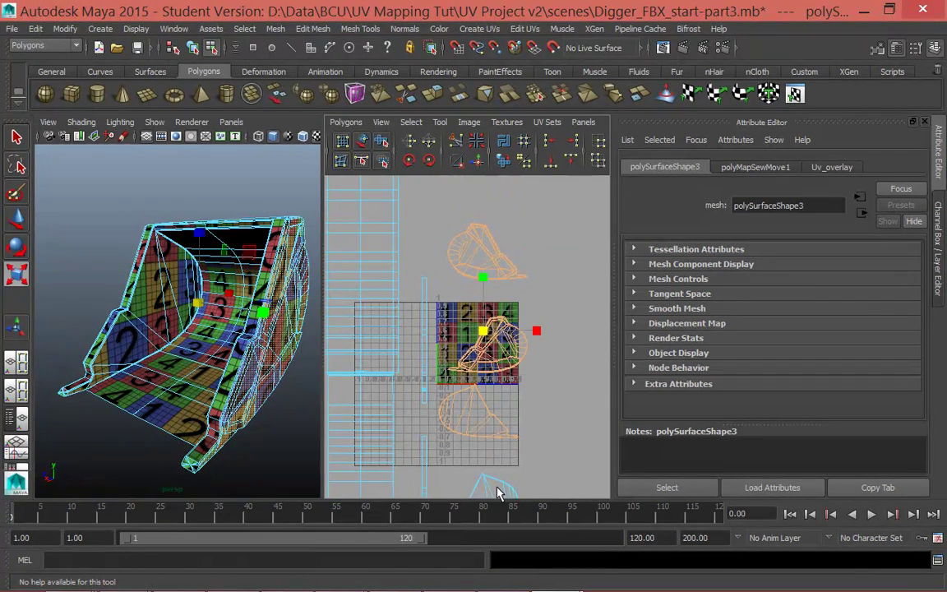
pyautogui.moveTo(485, 380); pyautogui.dragTo(448, 337)
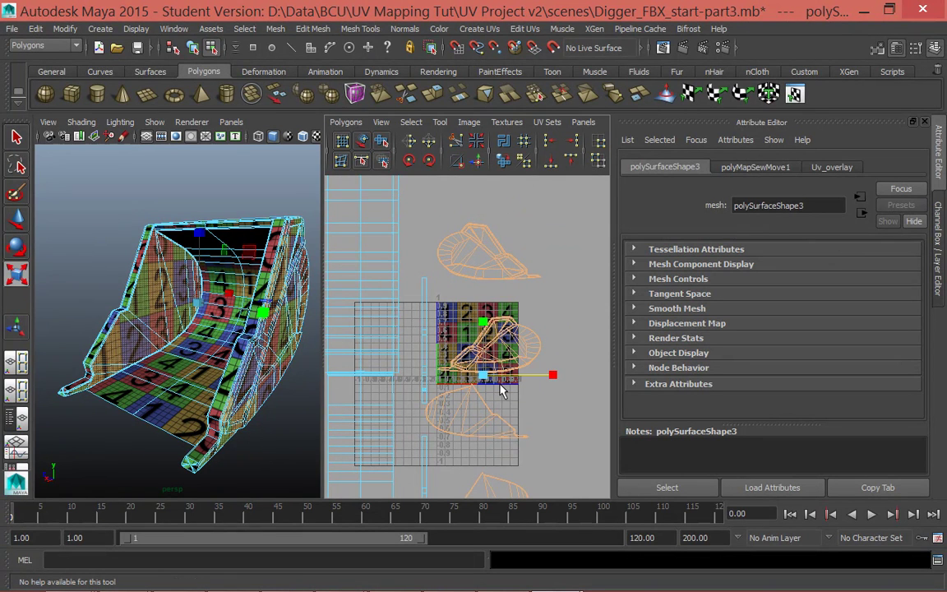
pyautogui.hotkey('ctrl', 'z')
pyautogui.moveTo(485, 380); pyautogui.dragTo(461, 350)
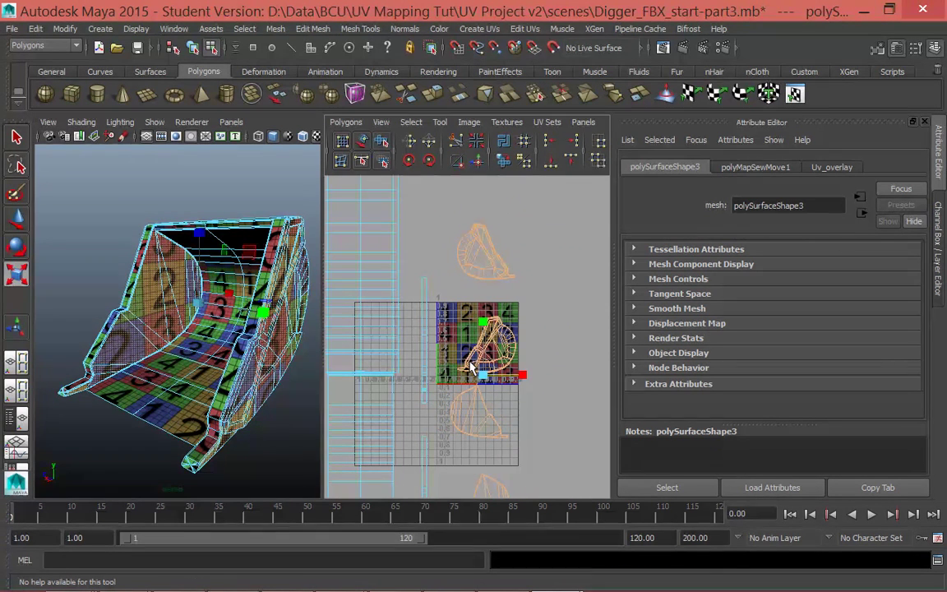
pyautogui.hotkey('ctrl', 'z')
pyautogui.click(560, 423)
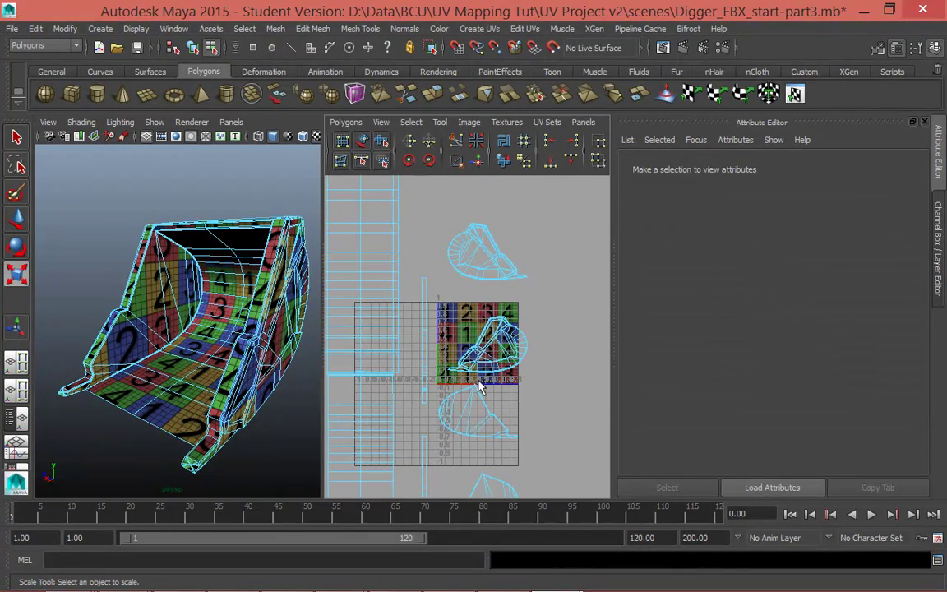
# Step: Reselect all the bucket's UV shells and scale them down to fit inside the 0–1 square
pyautogui.click(472, 265)
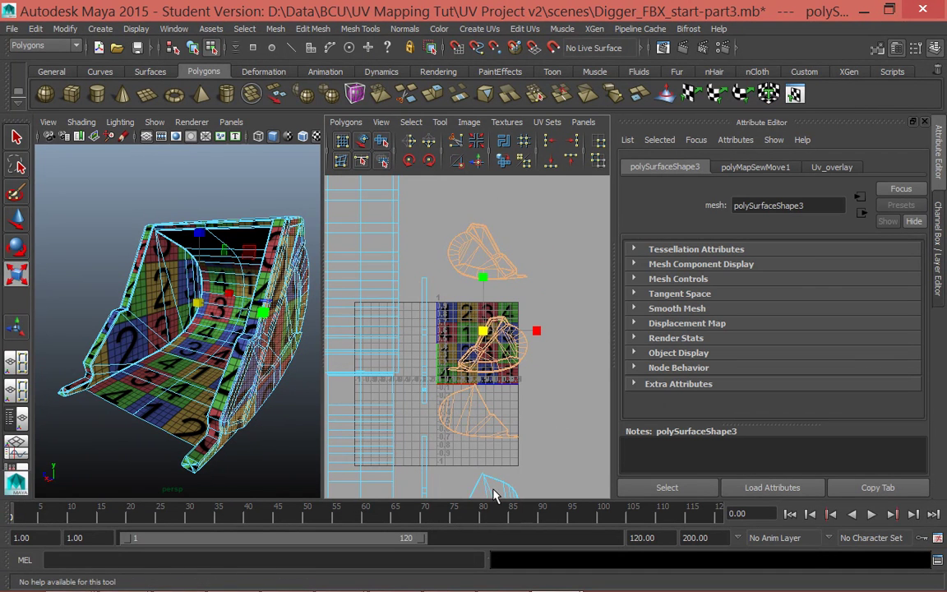
pyautogui.press('r')
pyautogui.moveTo(486, 380); pyautogui.dragTo(491, 356)
pyautogui.hotkey('ctrl', 'z')
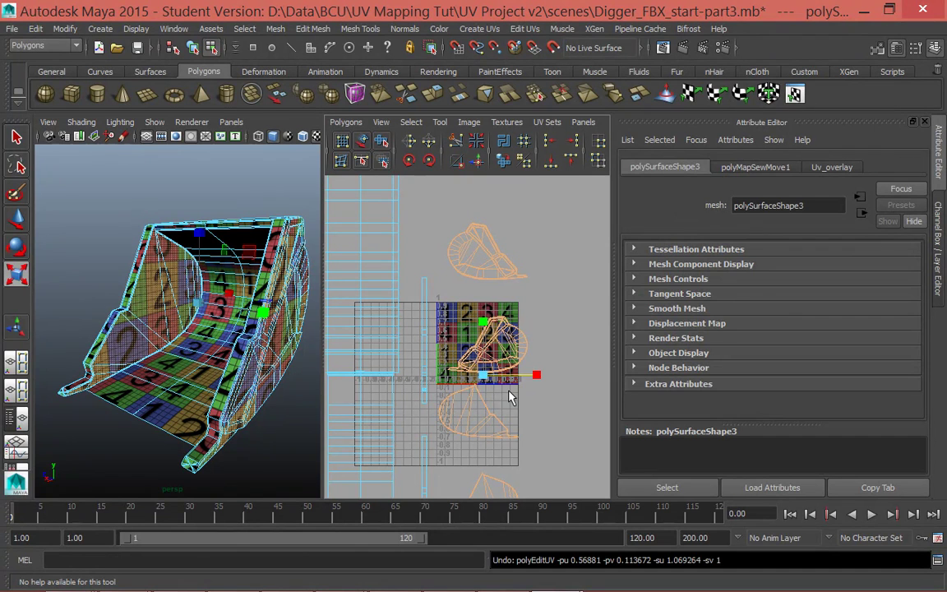
pyautogui.click(533, 400)
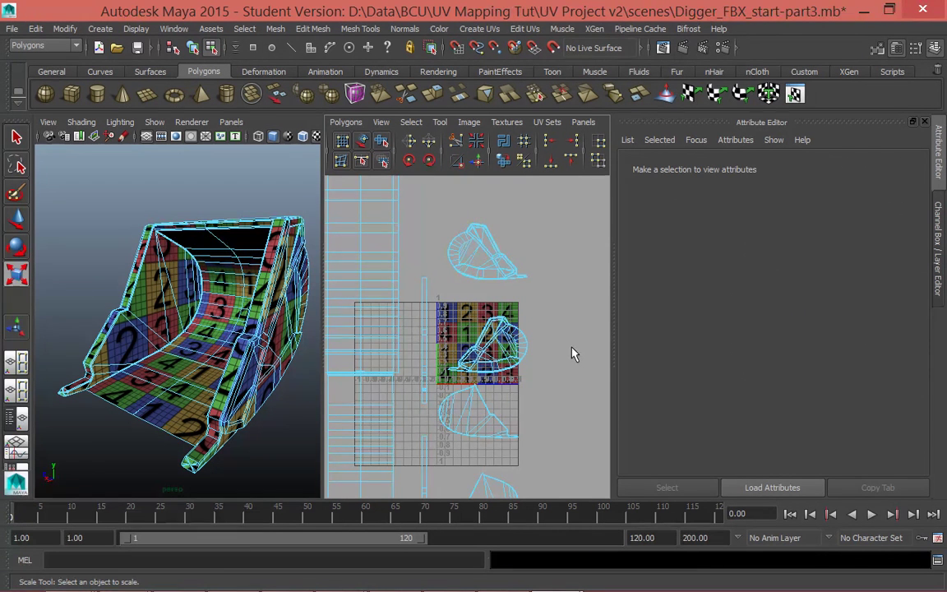
pyautogui.scroll(-3, 468, 337)
pyautogui.click(482, 340)
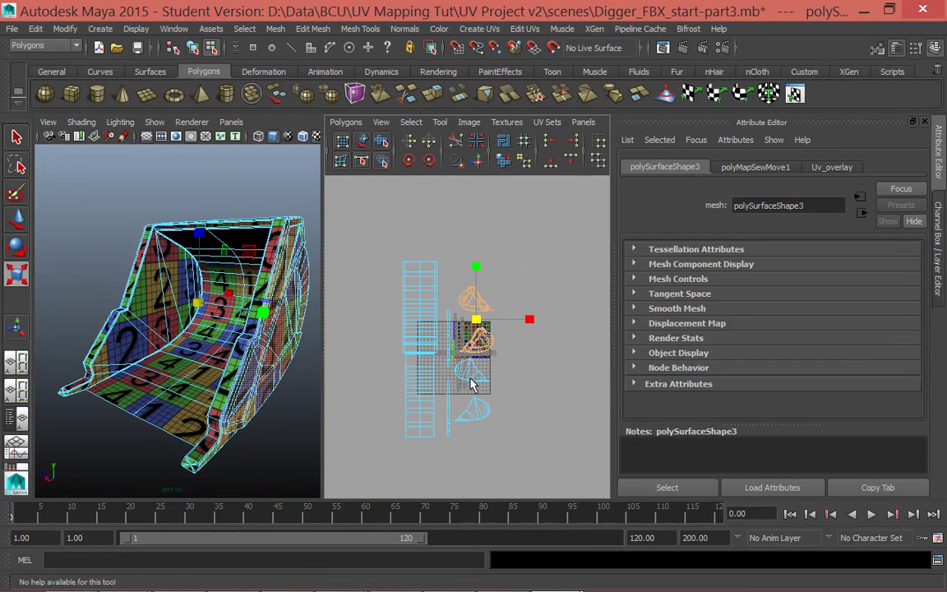
pyautogui.scroll(3, 513, 359)
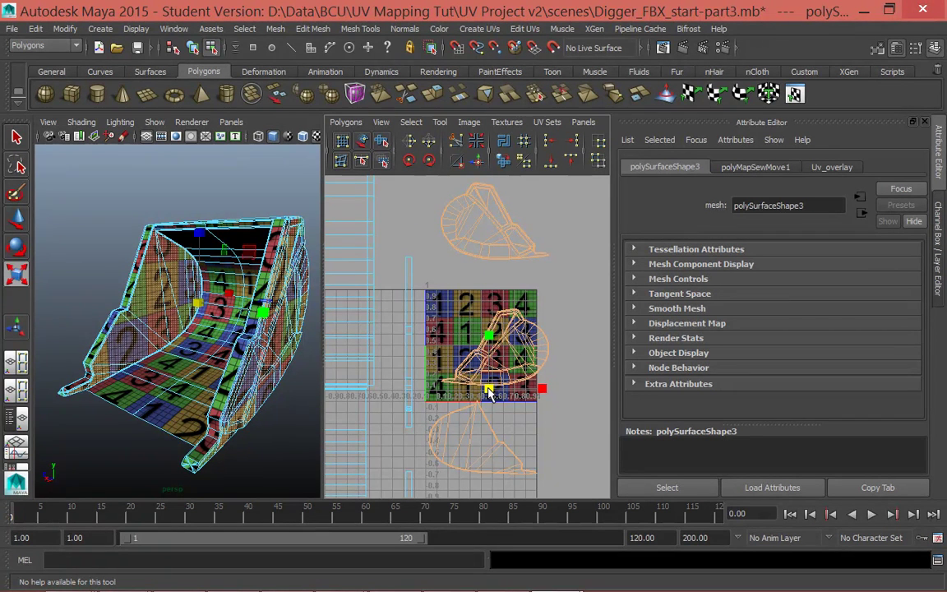
pyautogui.moveTo(489, 394); pyautogui.dragTo(451, 378)
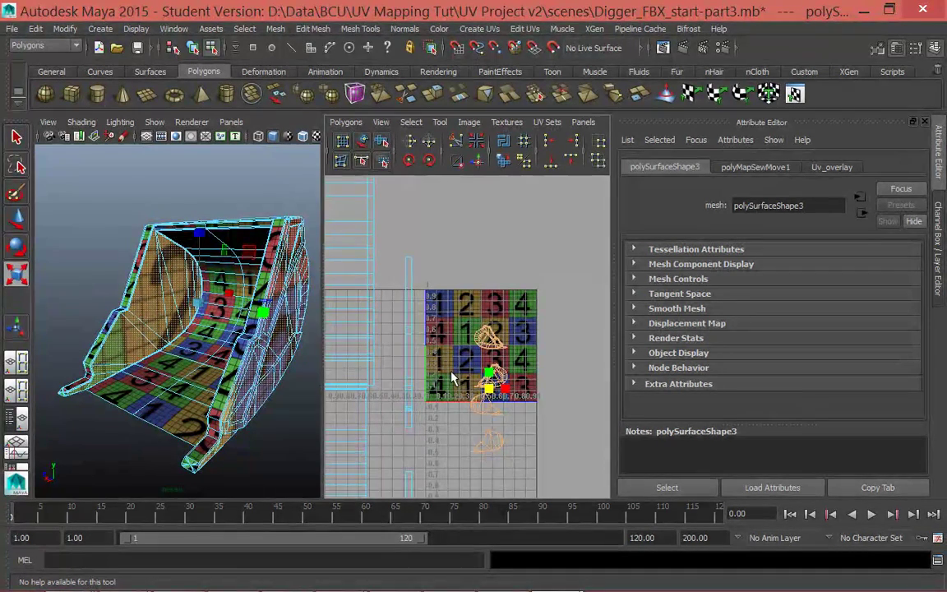
# Step: Select the top UV shell and move it up-left within the square
pyautogui.click(539, 351)
pyautogui.click(496, 352)
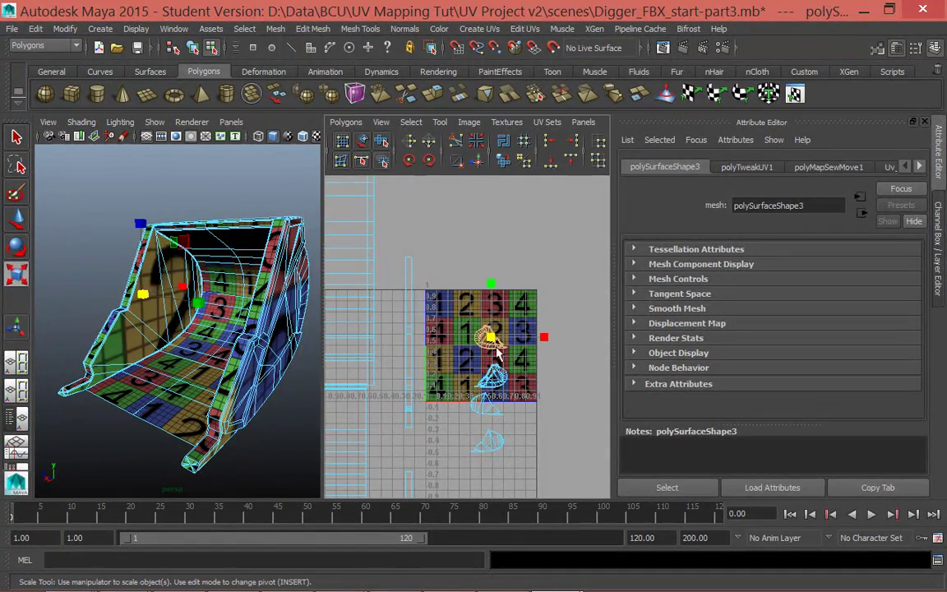
pyautogui.press('w')
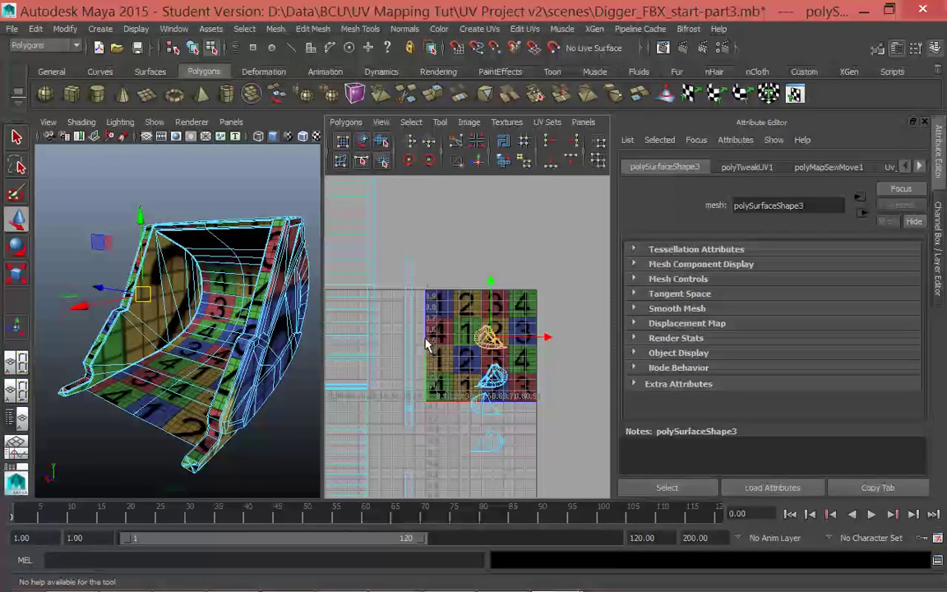
pyautogui.moveTo(490, 337); pyautogui.dragTo(479, 310)
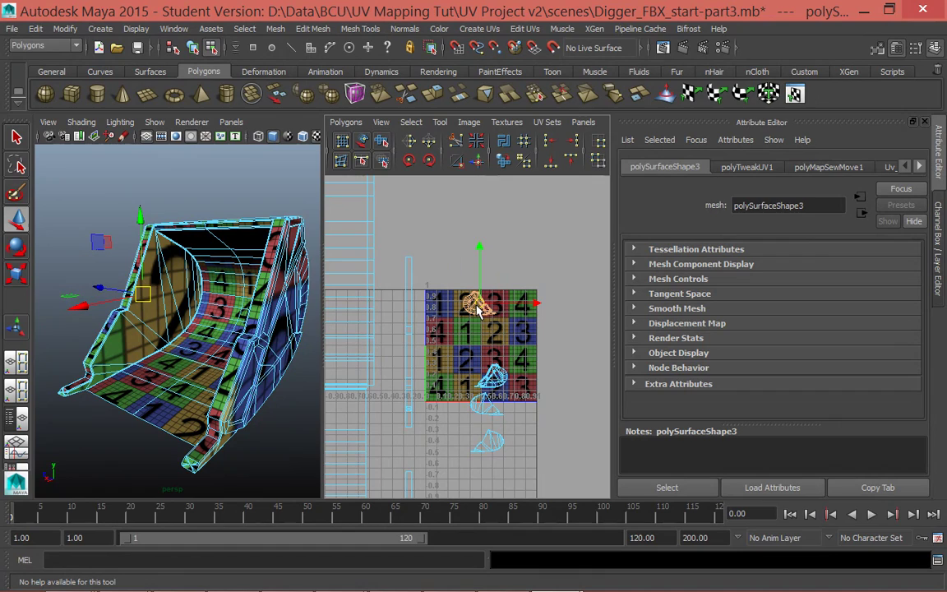
# Step: Move the lower small shell into the top-right of the tile and nudge it down-right
pyautogui.click(499, 375)
pyautogui.moveTo(494, 380); pyautogui.dragTo(522, 314)
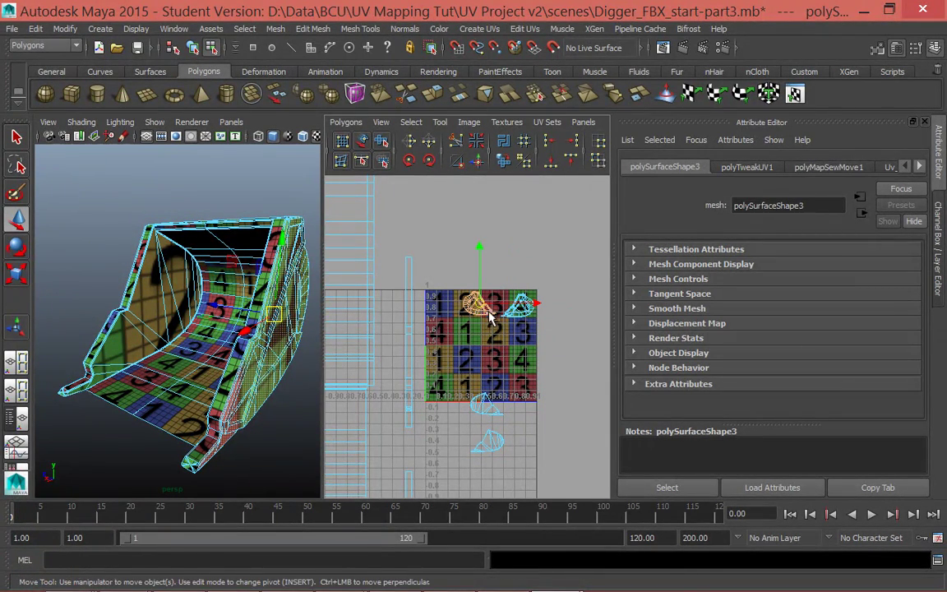
pyautogui.click(478, 321)
pyautogui.click(478, 321)
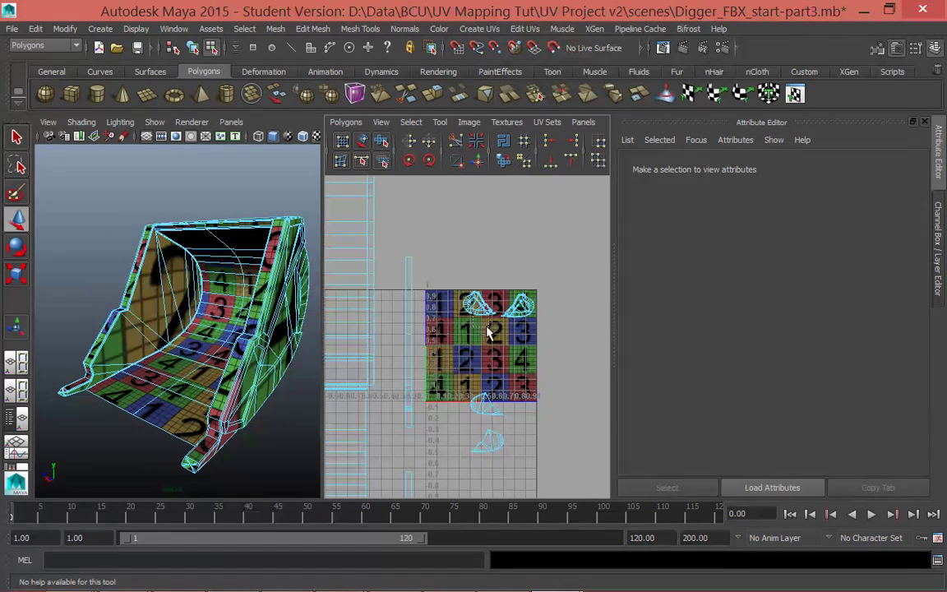
pyautogui.moveTo(484, 306); pyautogui.dragTo(494, 325)
# Step: Move the bottom shell and the small bottom shell up into the UV square
pyautogui.click(490, 444)
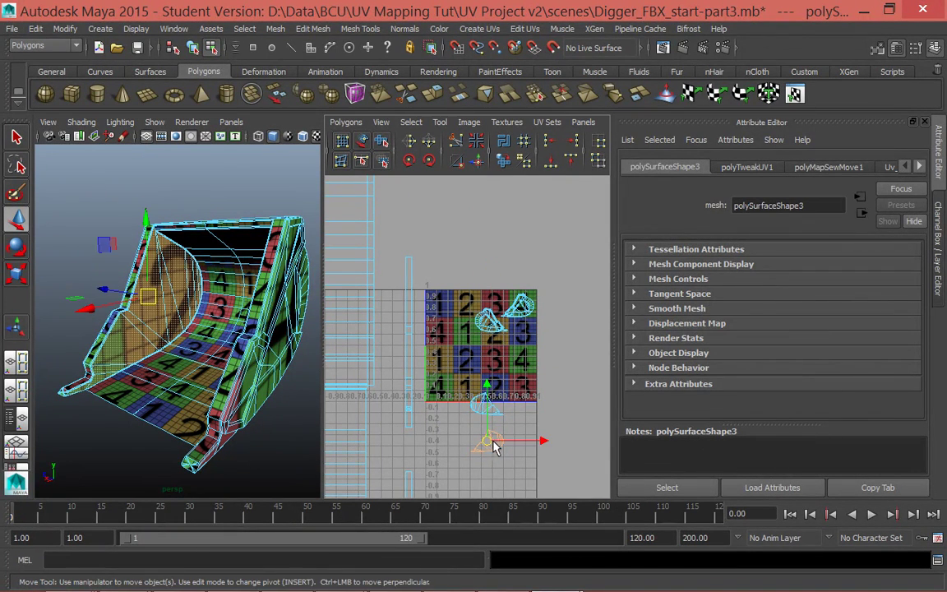
pyautogui.moveTo(490, 441); pyautogui.dragTo(519, 343)
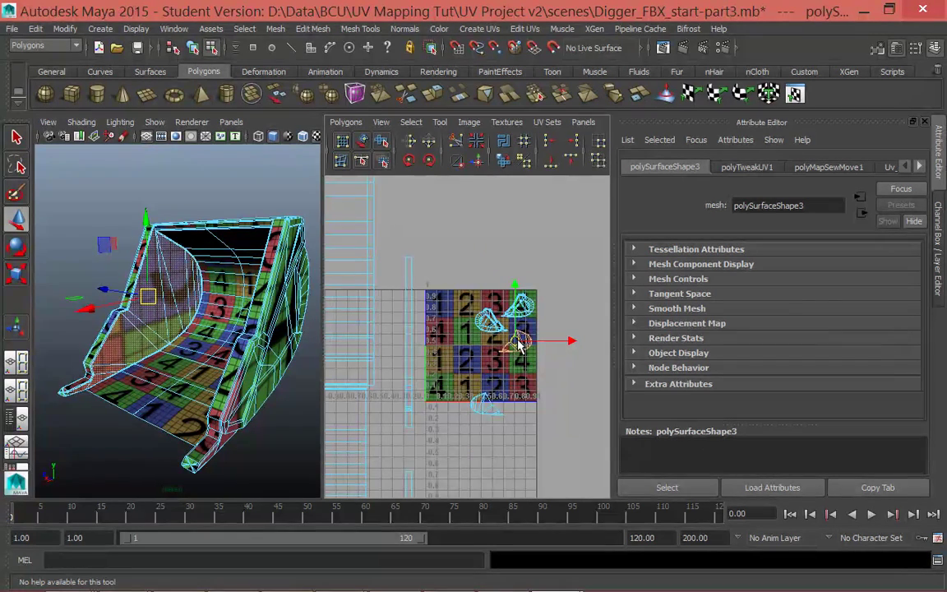
pyautogui.click(488, 406)
pyautogui.moveTo(486, 407); pyautogui.dragTo(496, 361)
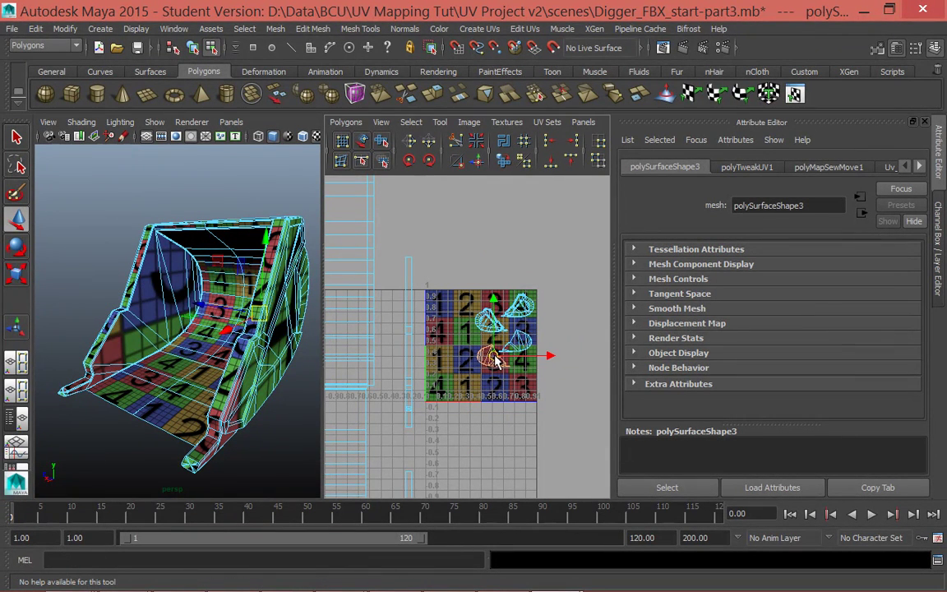
# Step: Shrink the long vertical UV strip with the Scale tool
pyautogui.click(362, 358)
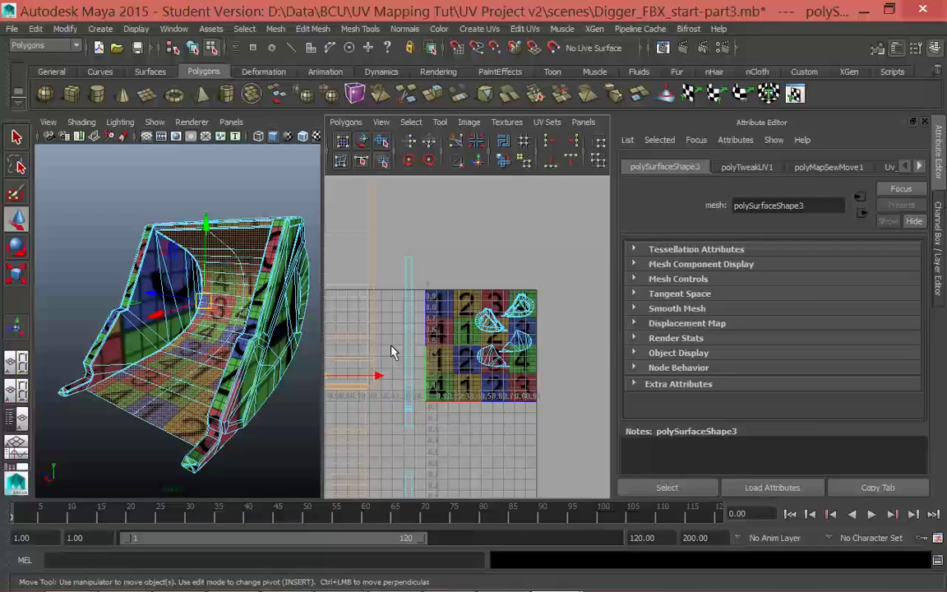
pyautogui.scroll(-3, 391, 352)
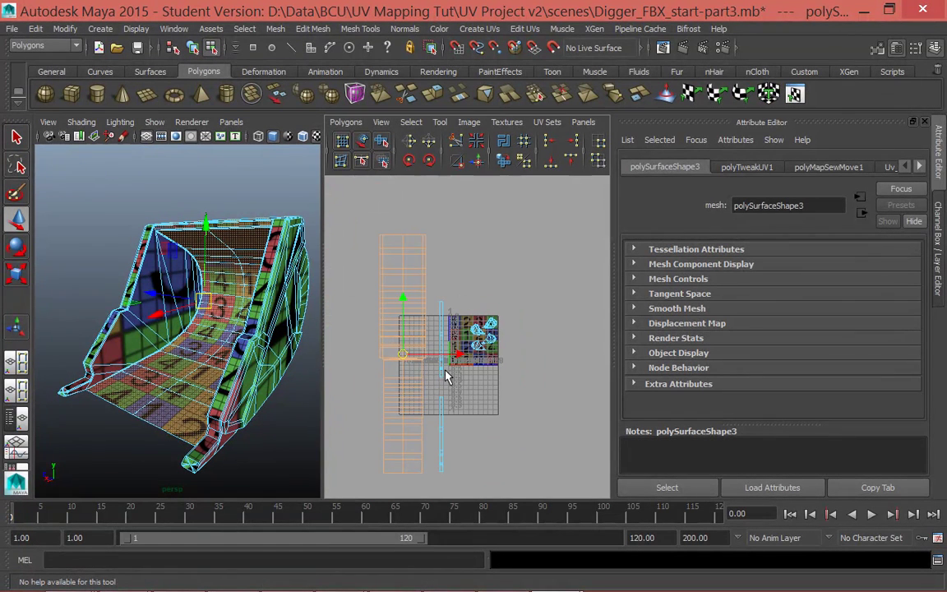
pyautogui.click(18, 271)
pyautogui.moveTo(402, 355); pyautogui.dragTo(366, 338)
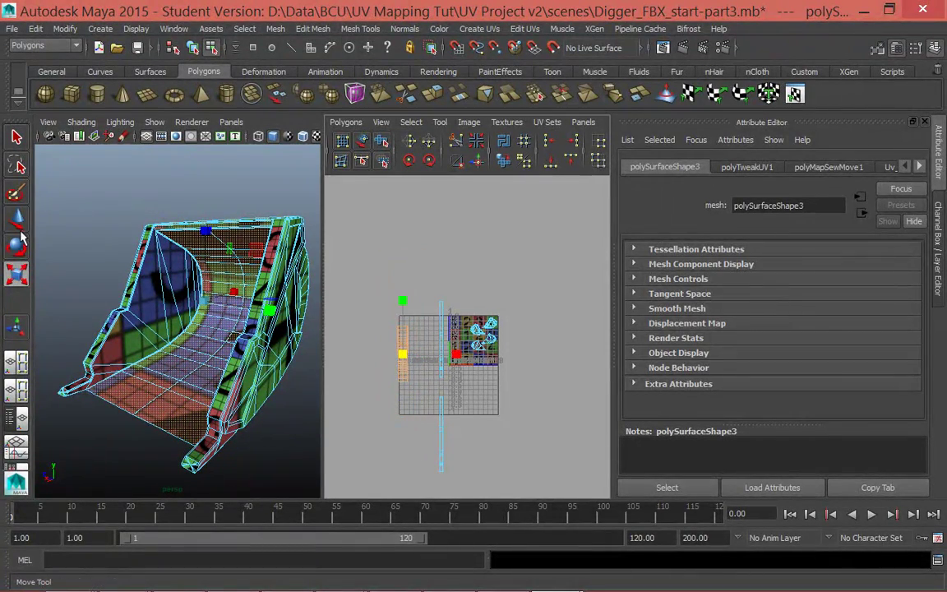
# Step: Select the upper-right strip shell and nudge it slightly upward
pyautogui.press('w')
pyautogui.click(467, 349)
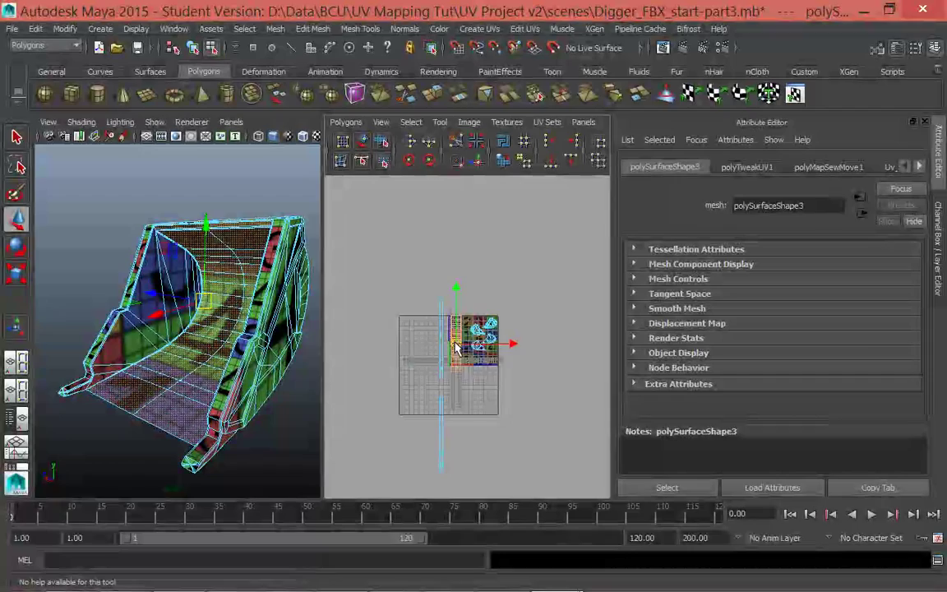
pyautogui.scroll(5, 473, 358)
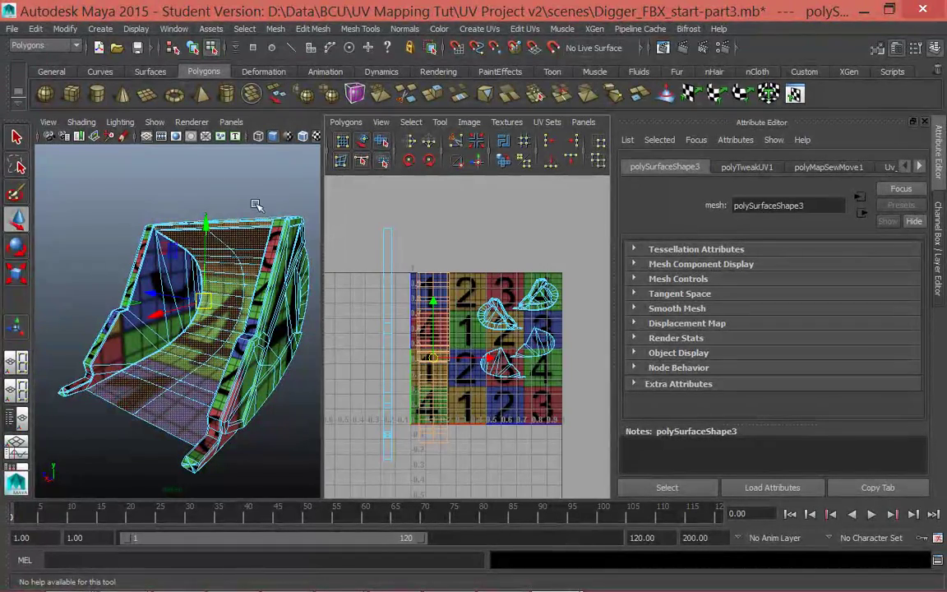
pyautogui.click(17, 273)
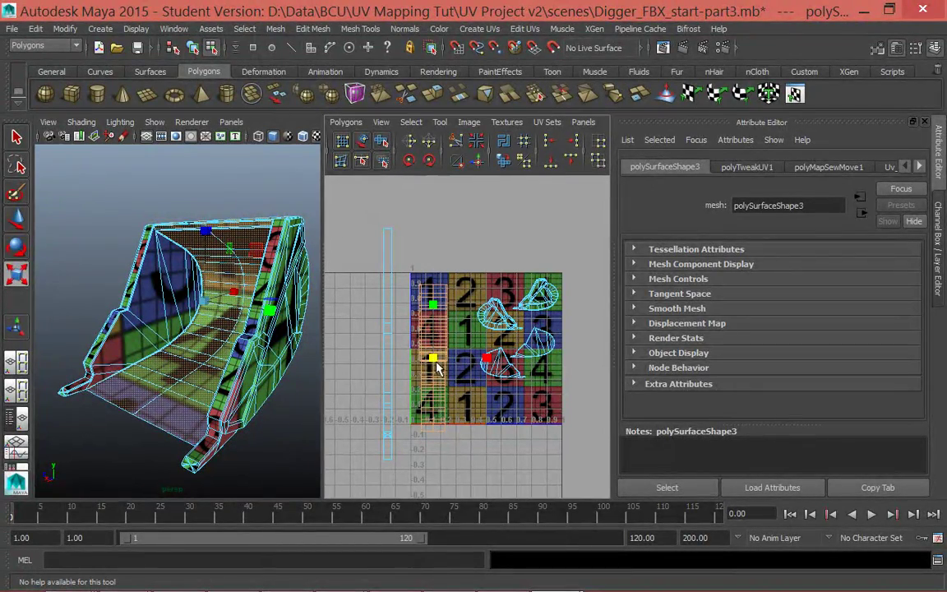
pyautogui.press('e')
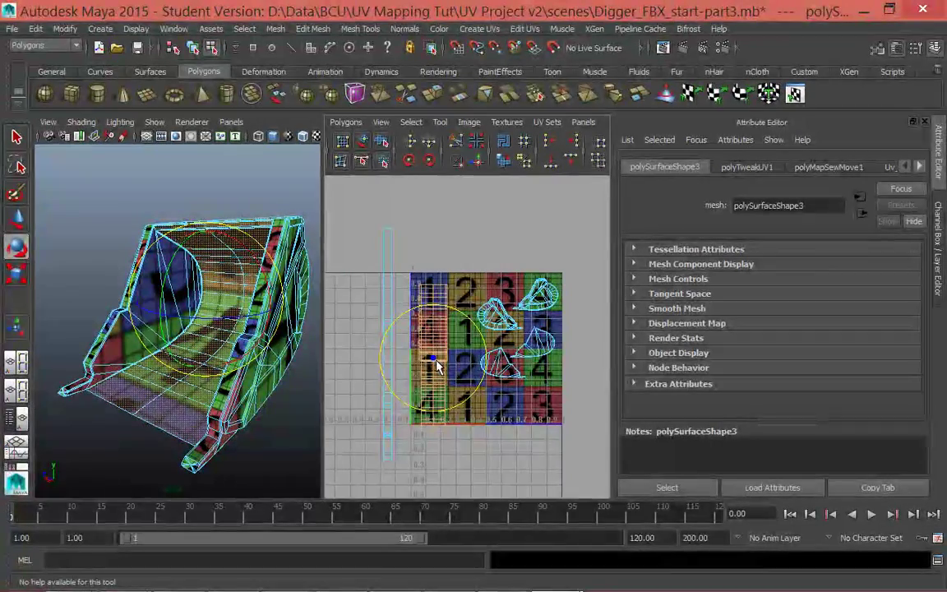
pyautogui.press('r')
pyautogui.press('w')
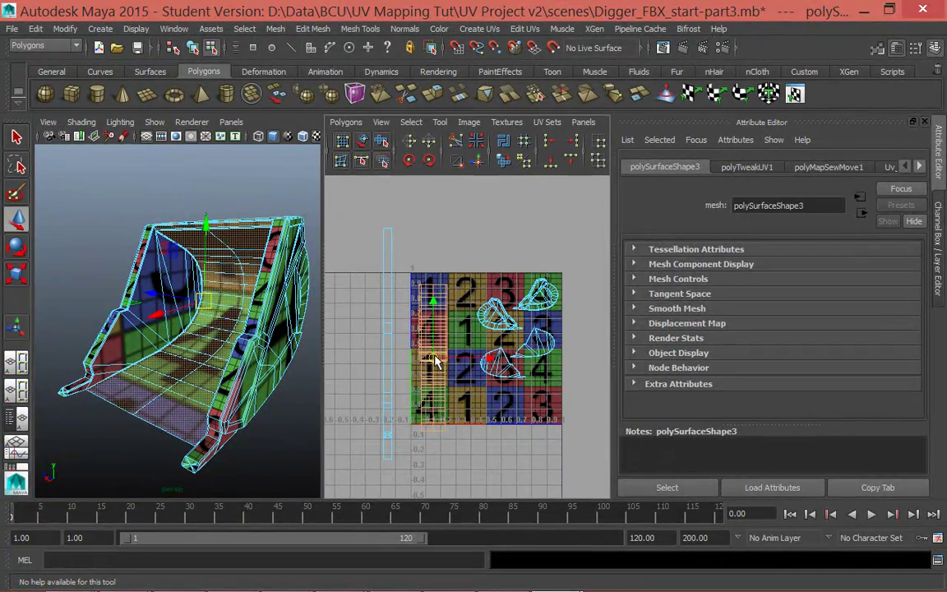
pyautogui.moveTo(435, 362); pyautogui.dragTo(429, 353)
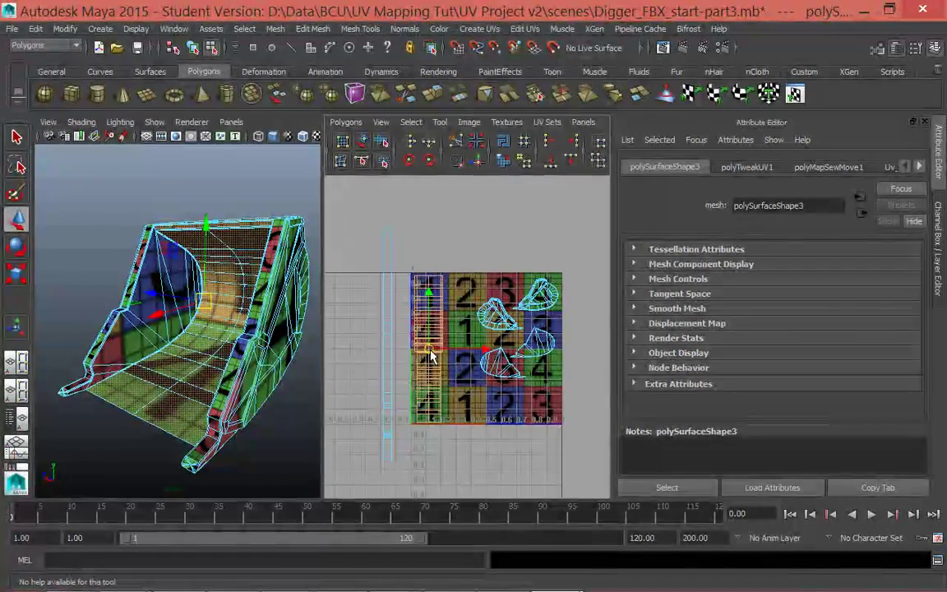
# Step: Select the thin strip below the square and scale it down
pyautogui.click(392, 378)
pyautogui.scroll(-3, 407, 383)
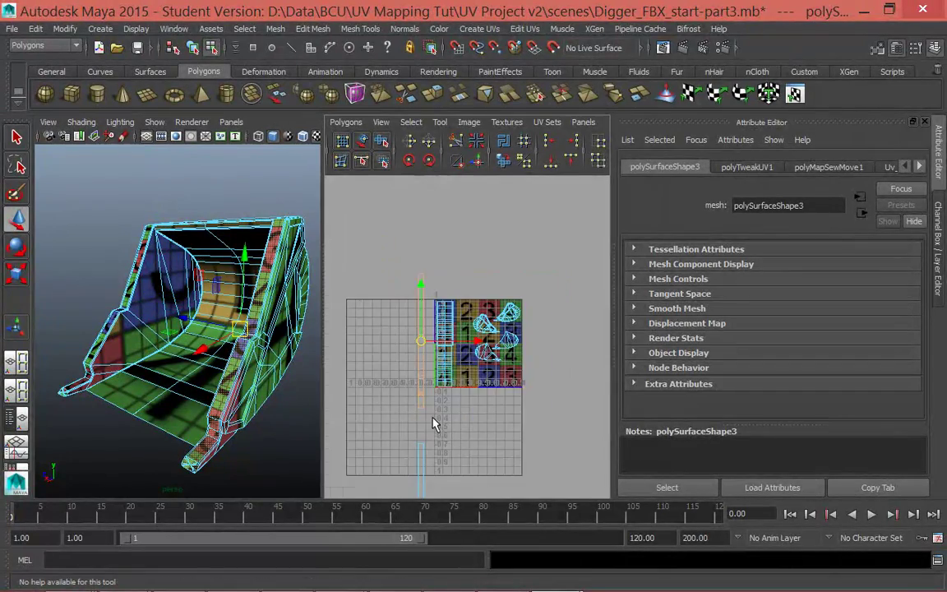
pyautogui.scroll(2, 435, 424)
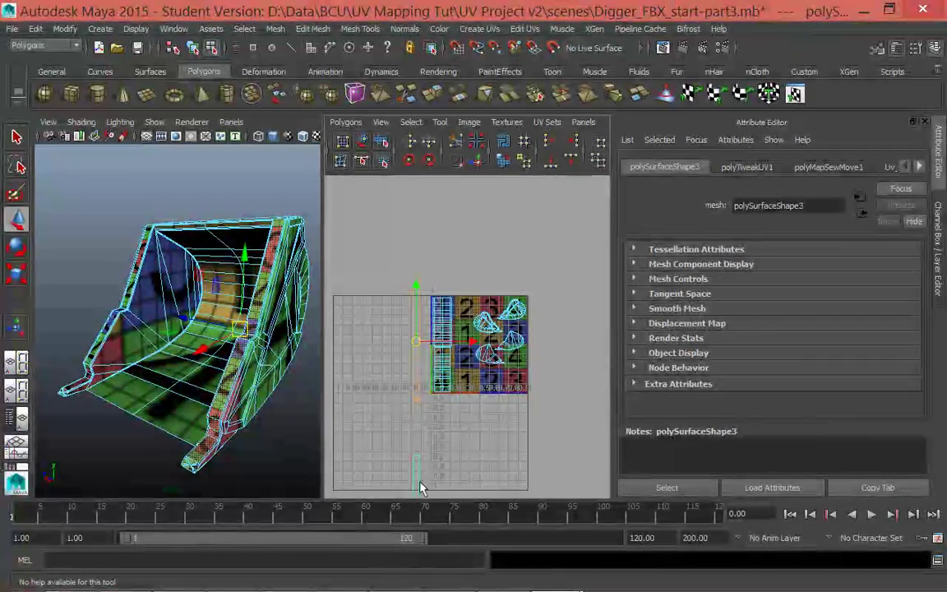
pyautogui.press('w')
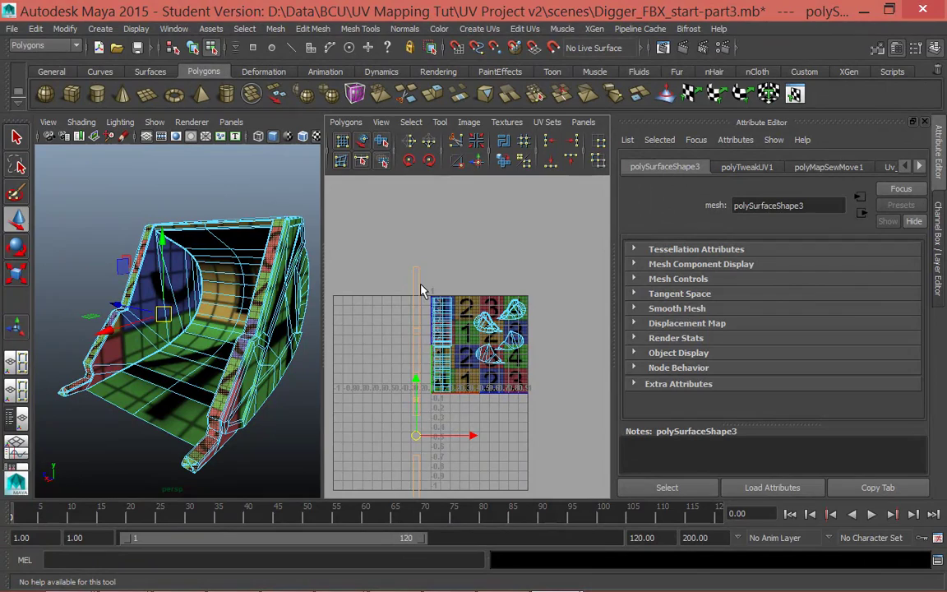
pyautogui.click(14, 273)
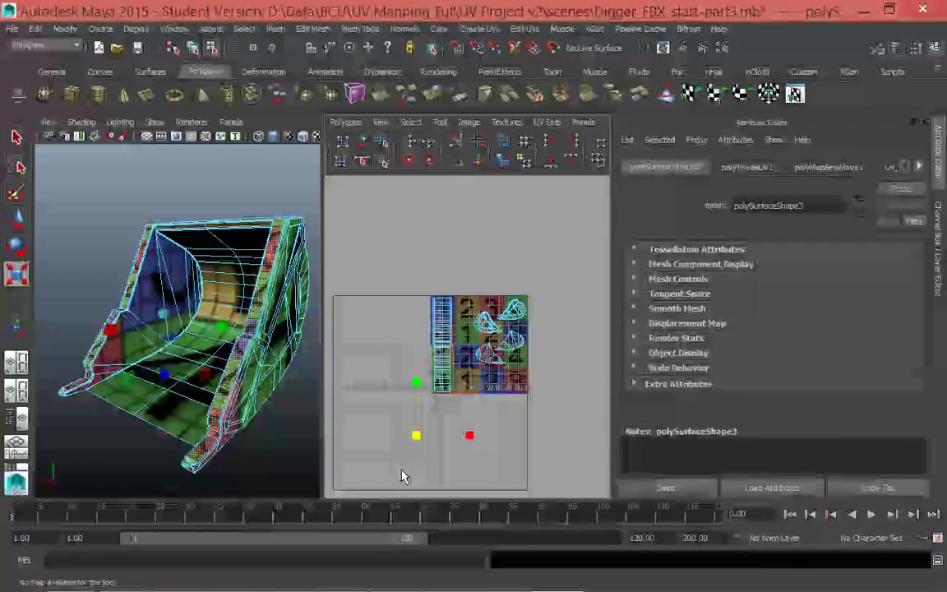
pyautogui.moveTo(415, 436)
pyautogui.mouseDown()
pyautogui.moveTo(396, 421)
pyautogui.moveTo(421, 431)
pyautogui.mouseUp()
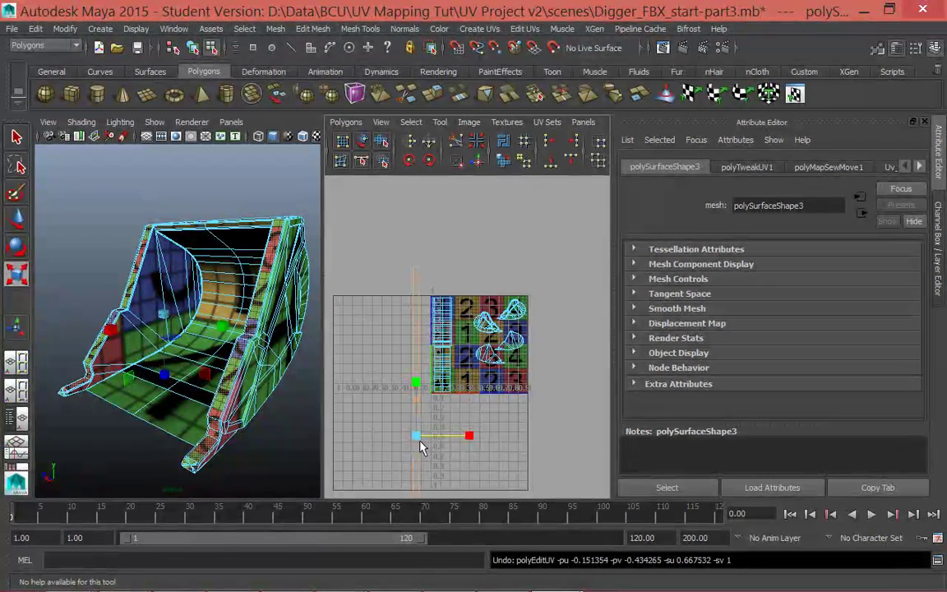
pyautogui.moveTo(417, 438); pyautogui.dragTo(378, 440)
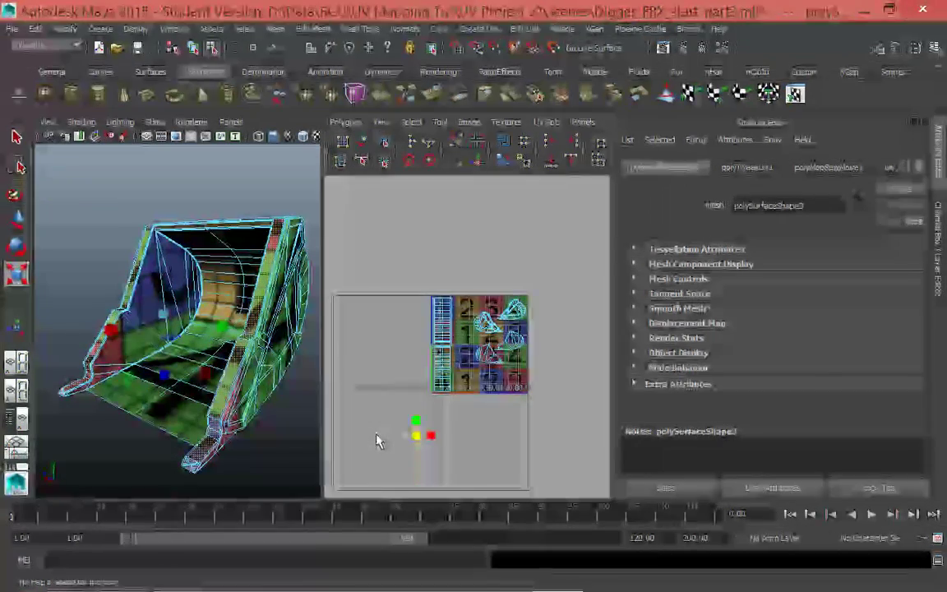
pyautogui.press('=')
pyautogui.press('=')
pyautogui.press('=')
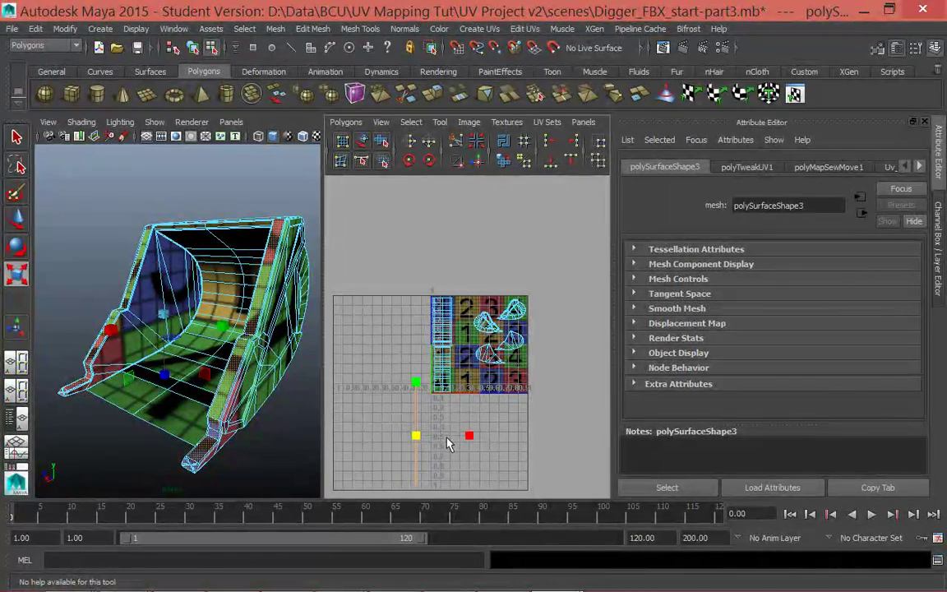
# Step: Move the shrunken strip up into the 0–1 square beside the left column and fine-tune its size
pyautogui.click(18, 215)
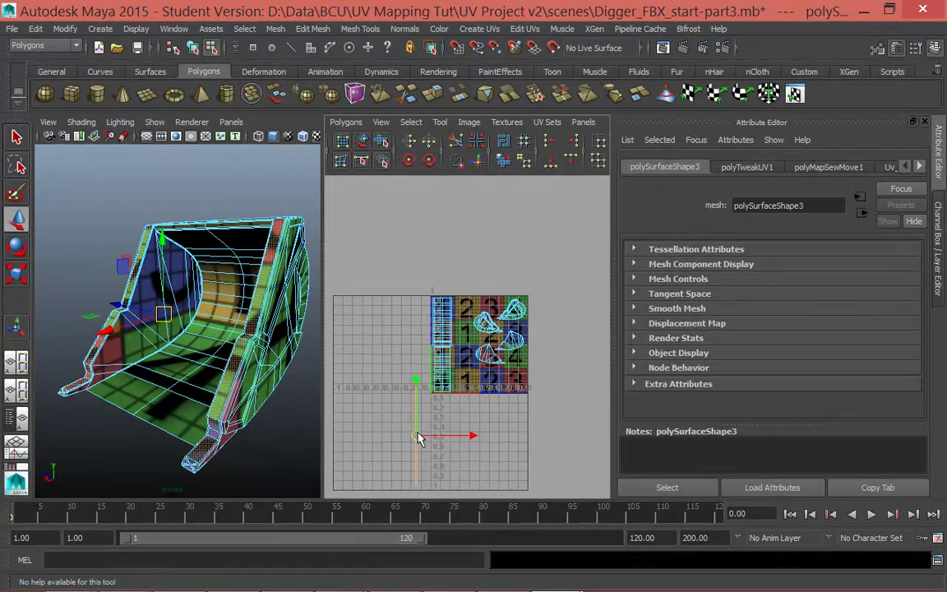
pyautogui.moveTo(416, 433); pyautogui.dragTo(466, 366)
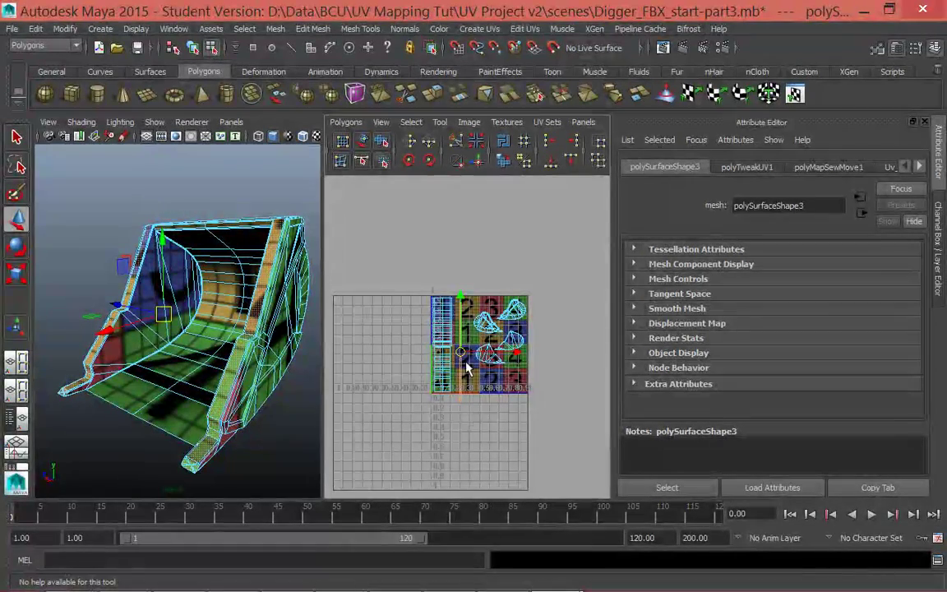
pyautogui.press('r')
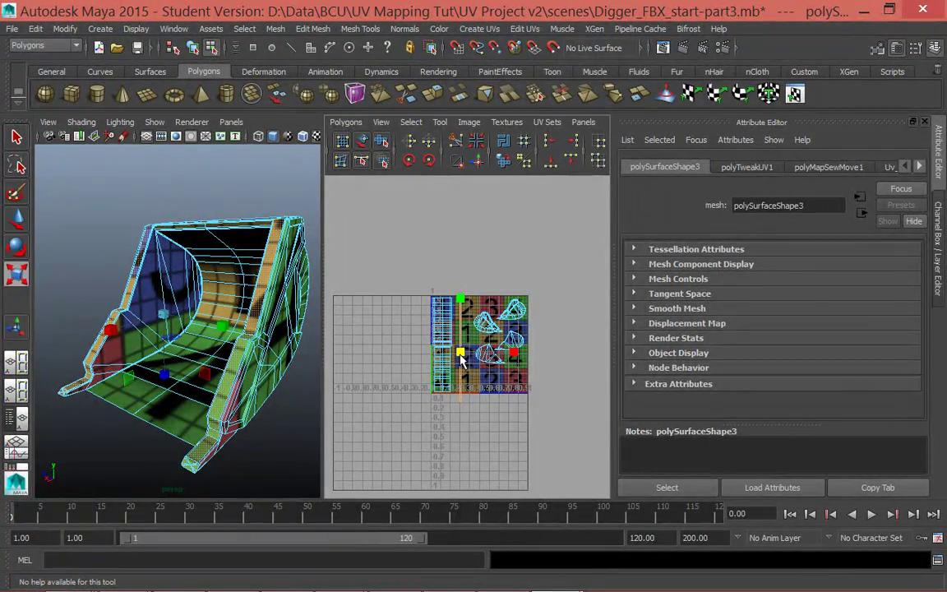
pyautogui.moveTo(461, 359); pyautogui.dragTo(457, 359)
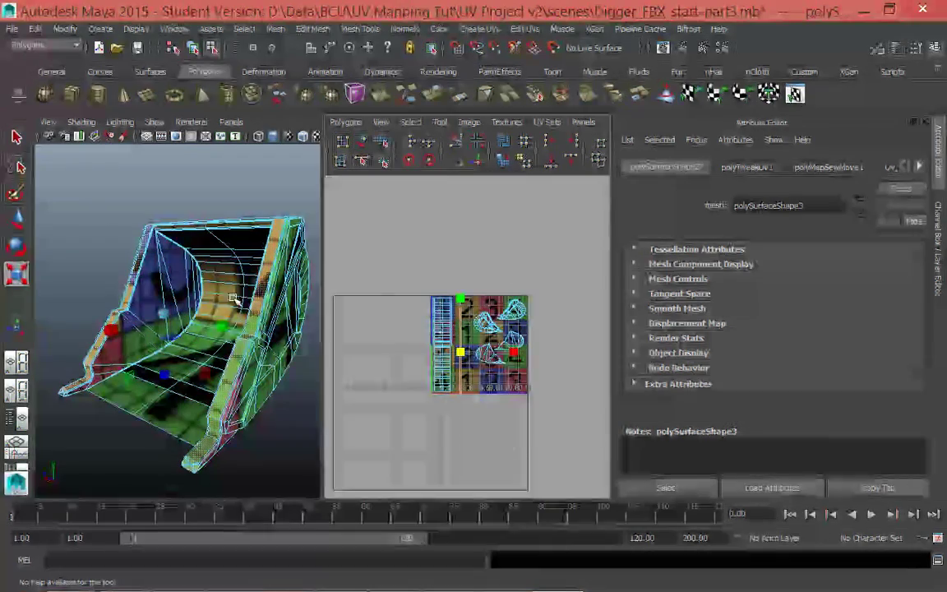
pyautogui.press('w')
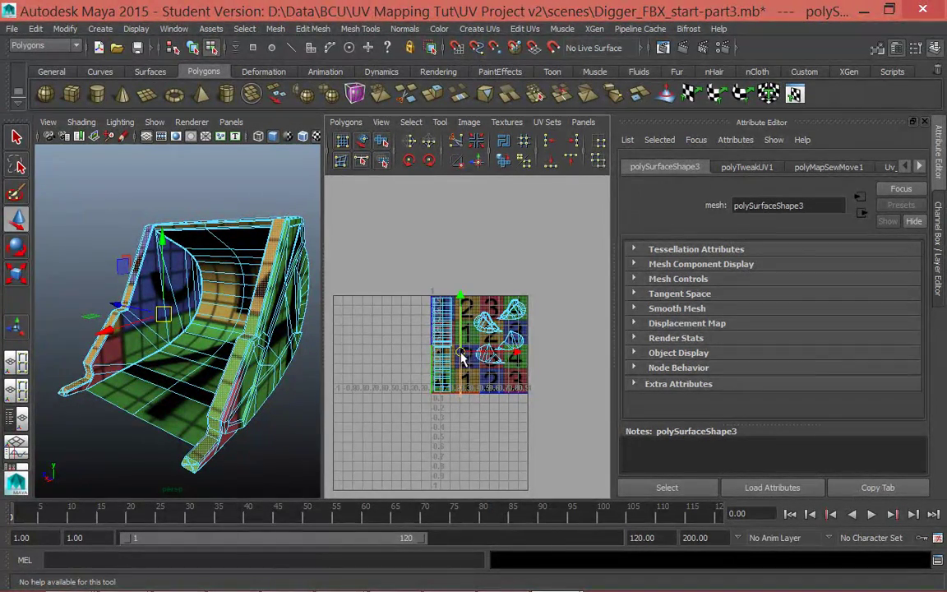
pyautogui.moveTo(461, 360); pyautogui.dragTo(455, 355)
pyautogui.scroll(2, 551, 363)
pyautogui.scroll(1, 551, 363)
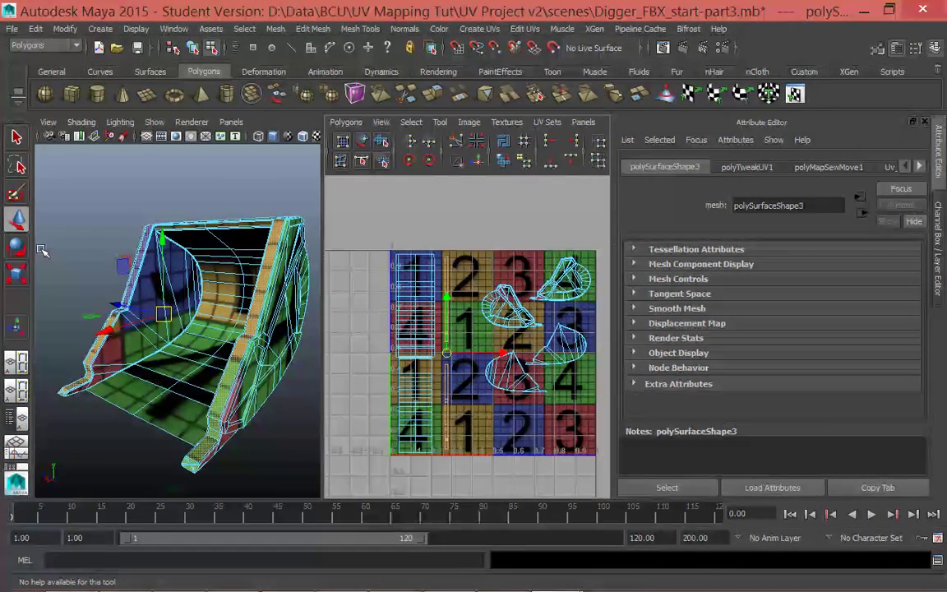
# Step: Lengthen the thin strip along V with the Scale tool, then shift it slightly left
pyautogui.press('r')
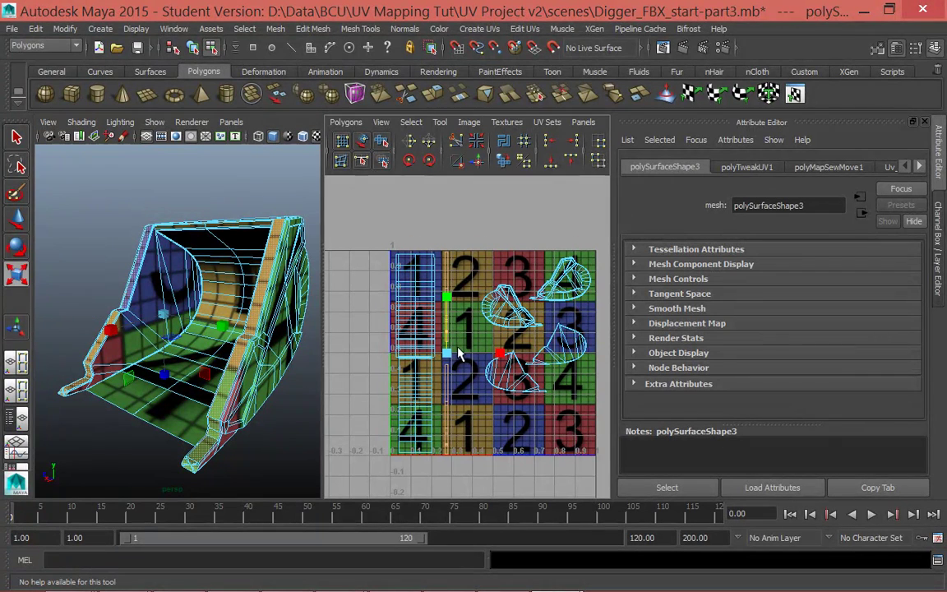
pyautogui.moveTo(452, 353); pyautogui.dragTo(452, 362, button='middle')
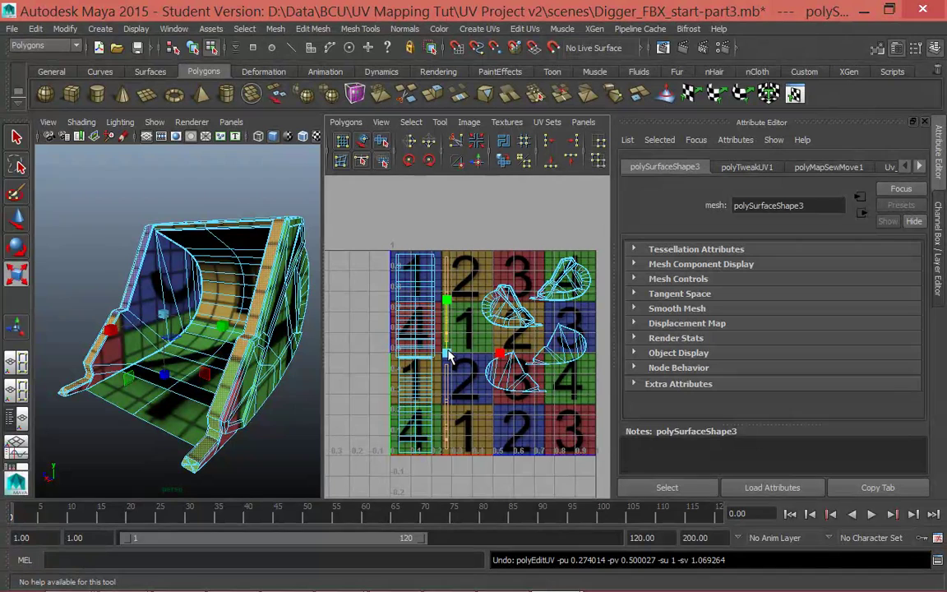
pyautogui.moveTo(459, 354); pyautogui.dragTo(431, 378, button='middle')
pyautogui.hotkey('ctrl', 'z')
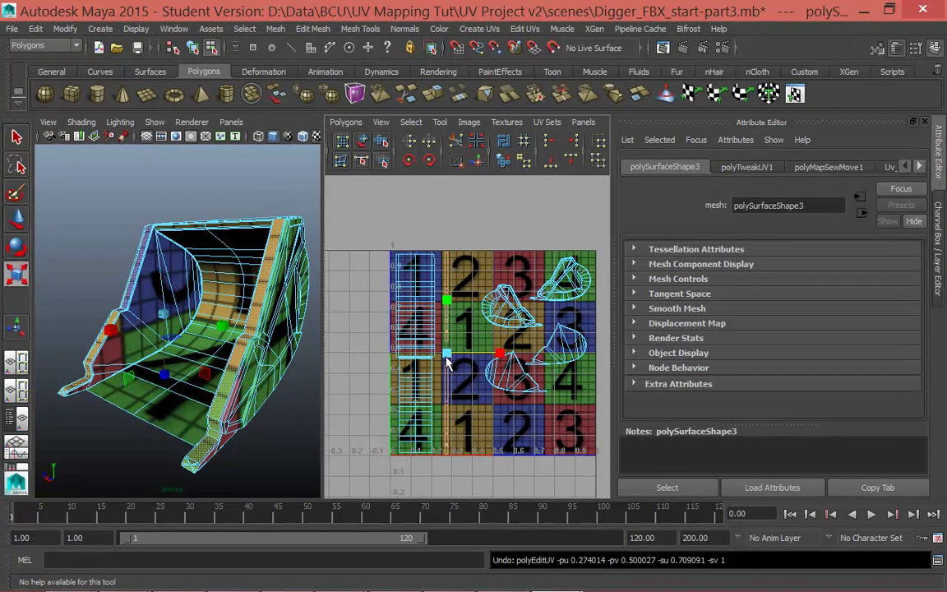
pyautogui.moveTo(447, 354); pyautogui.dragTo(448, 355, button='middle')
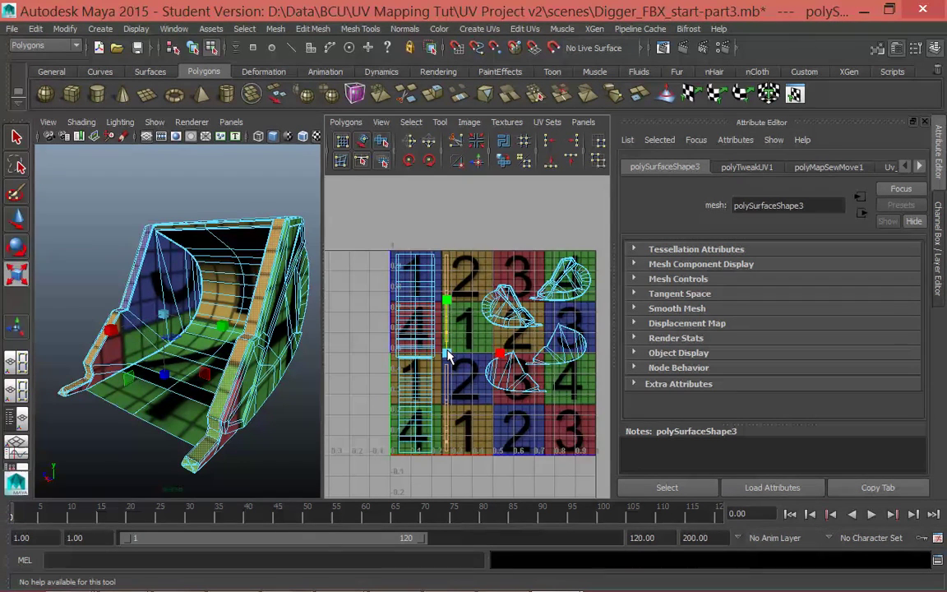
pyautogui.press('w')
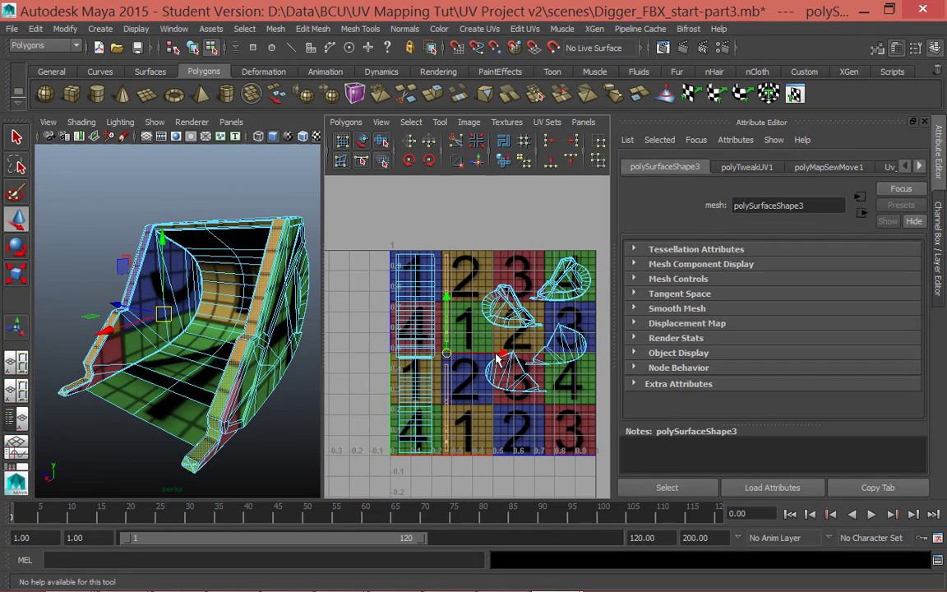
pyautogui.moveTo(497, 359); pyautogui.dragTo(494, 356, button='middle')
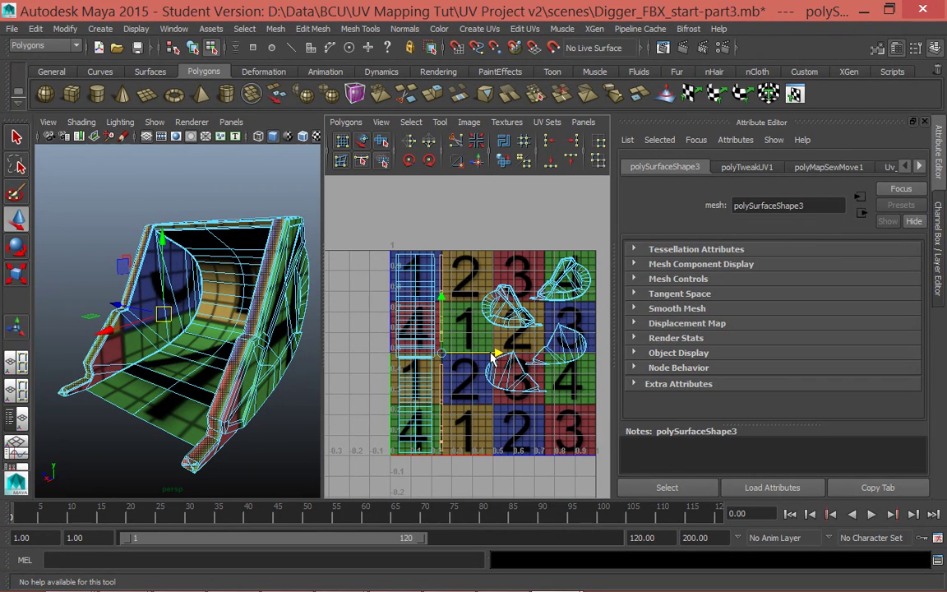
# Step: Scale up the curved cone-shaped shells, move them down-left in the tile, and deselect
pyautogui.click(508, 356)
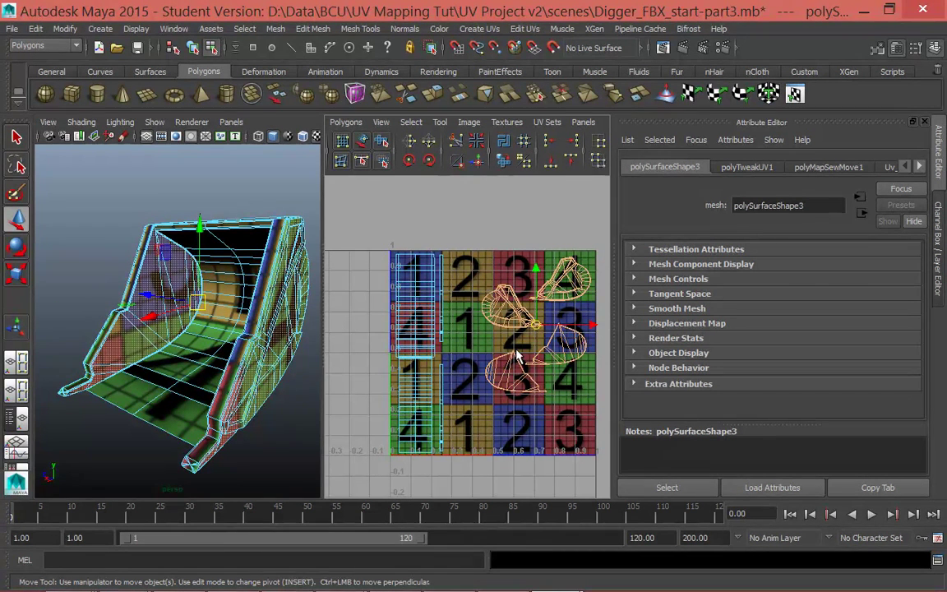
pyautogui.press('e')
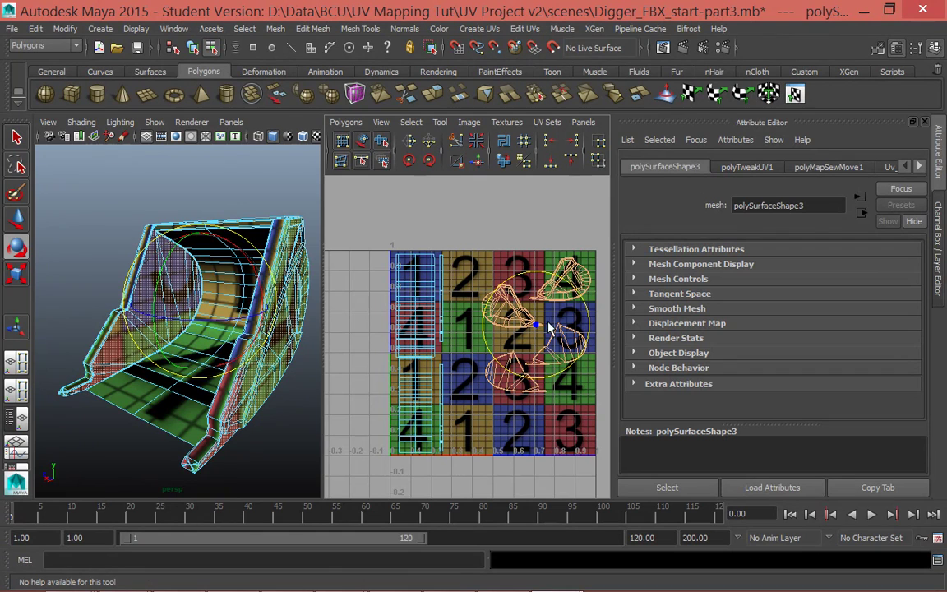
pyautogui.press('r')
pyautogui.moveTo(536, 327)
pyautogui.mouseDown()
pyautogui.moveTo(527, 327)
pyautogui.moveTo(553, 336)
pyautogui.moveTo(546, 329)
pyautogui.mouseUp()
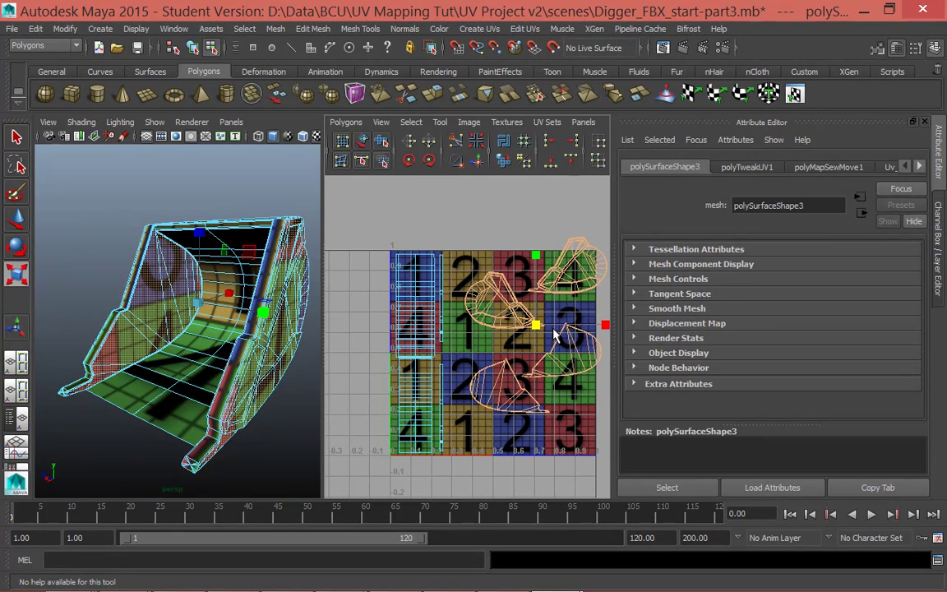
pyautogui.press('q')
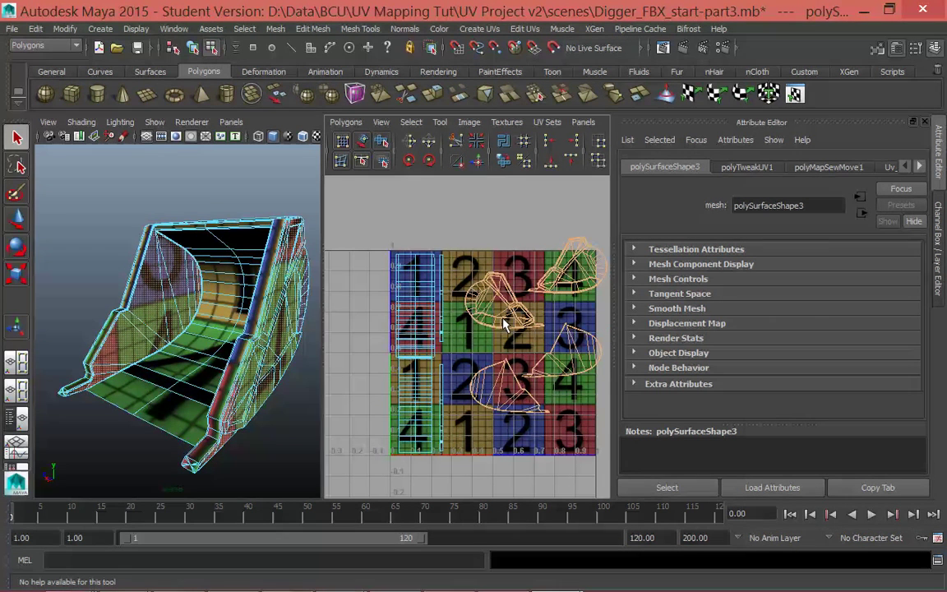
pyautogui.press('w')
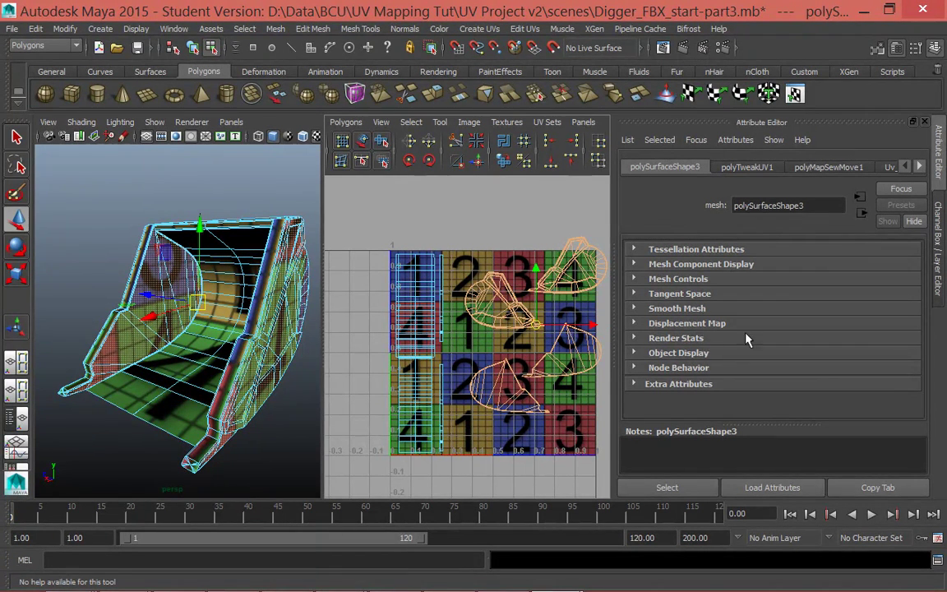
pyautogui.moveTo(539, 331); pyautogui.dragTo(524, 352)
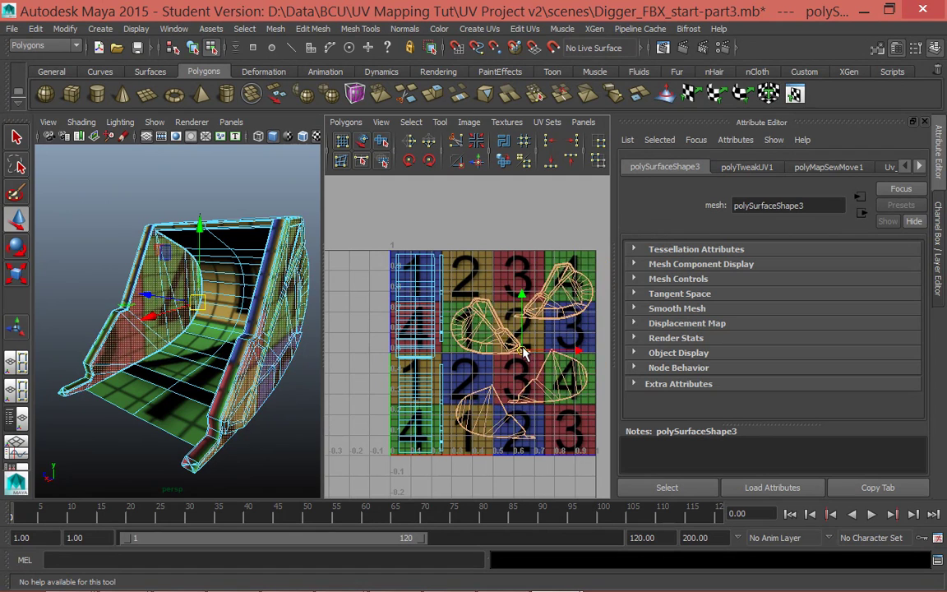
pyautogui.click(494, 221)
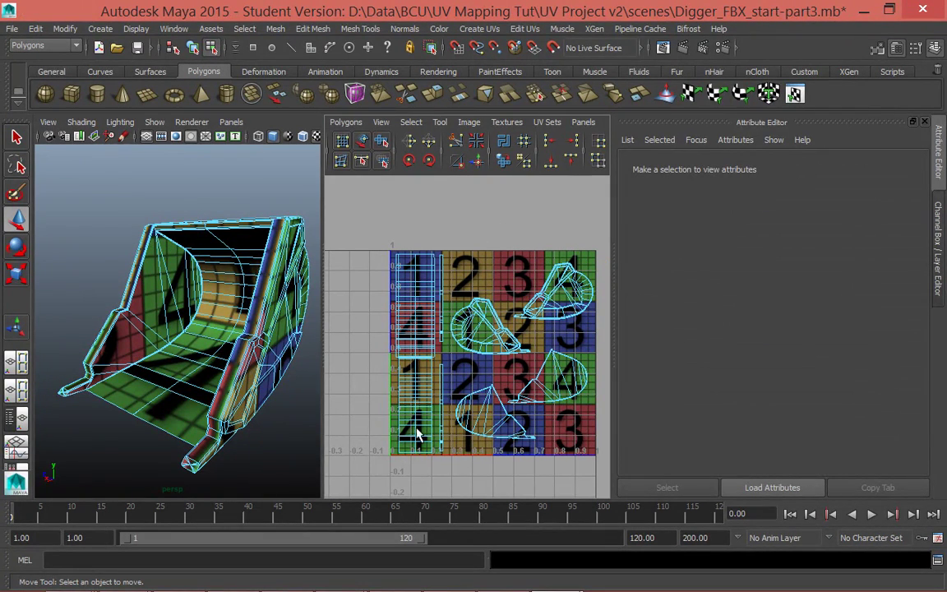
# Step: Maximize the perspective view and tumble around to inspect the checker texture on the bucket's back
pyautogui.press('space')
pyautogui.scroll(3, 330, 426)
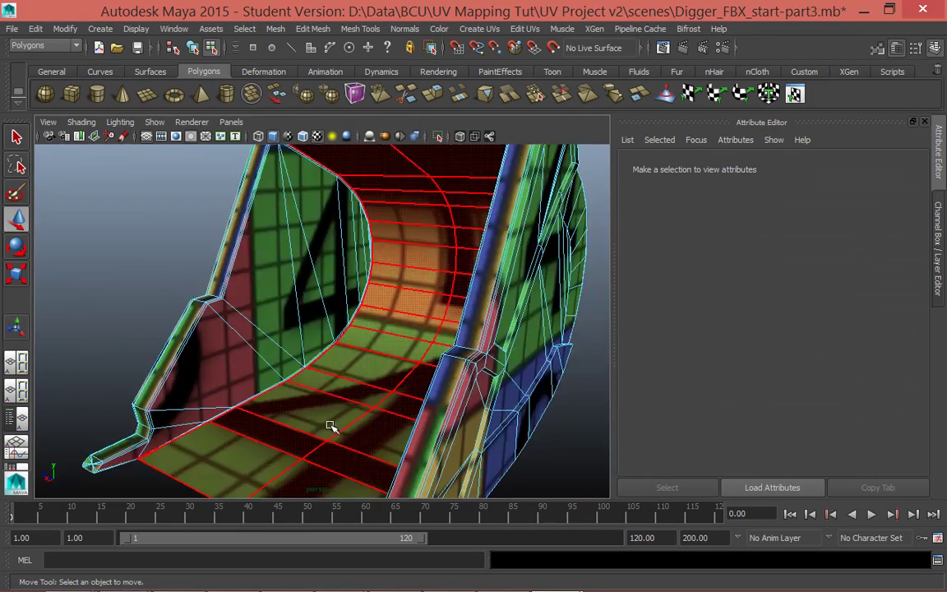
pyautogui.keyDown('alt'); pyautogui.moveTo(330, 426); pyautogui.dragTo(482, 372); pyautogui.keyUp('alt')
pyautogui.scroll(-5, 387, 381)
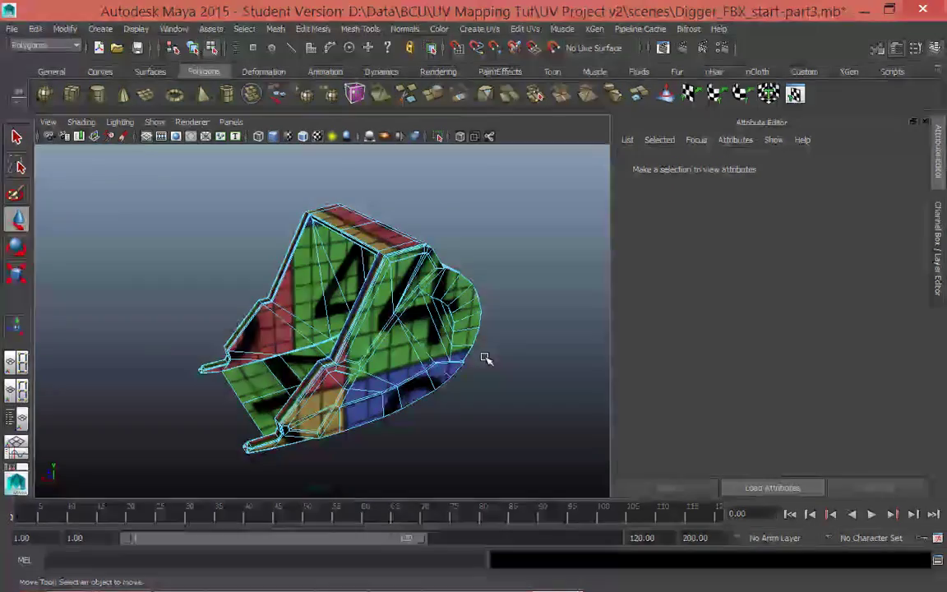